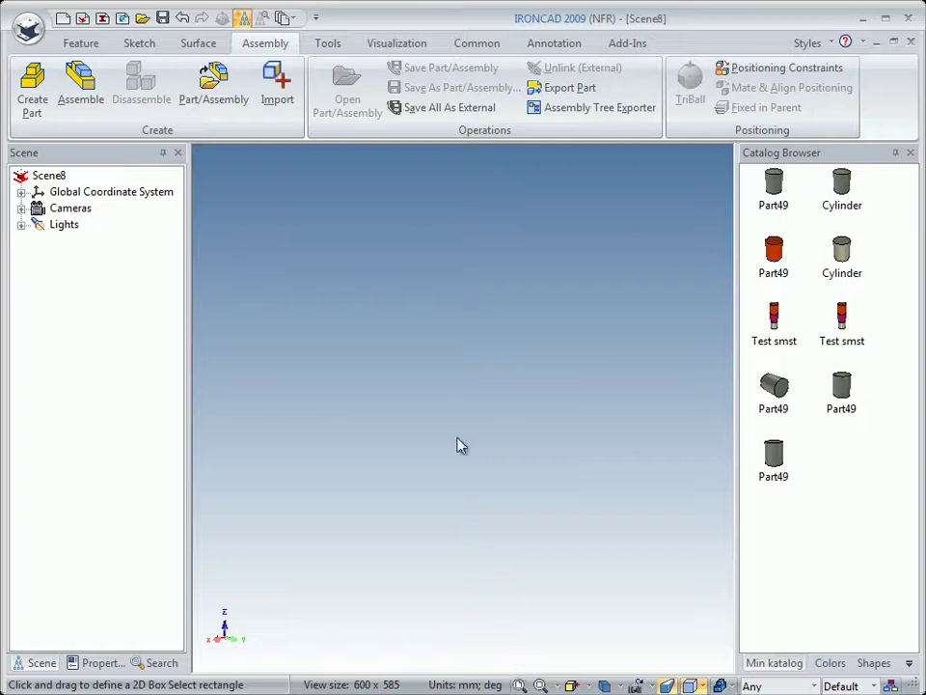
Step: Open the Motor assembly file from the Elev folder
{"action": "left_click", "coordinate": [143, 19]}
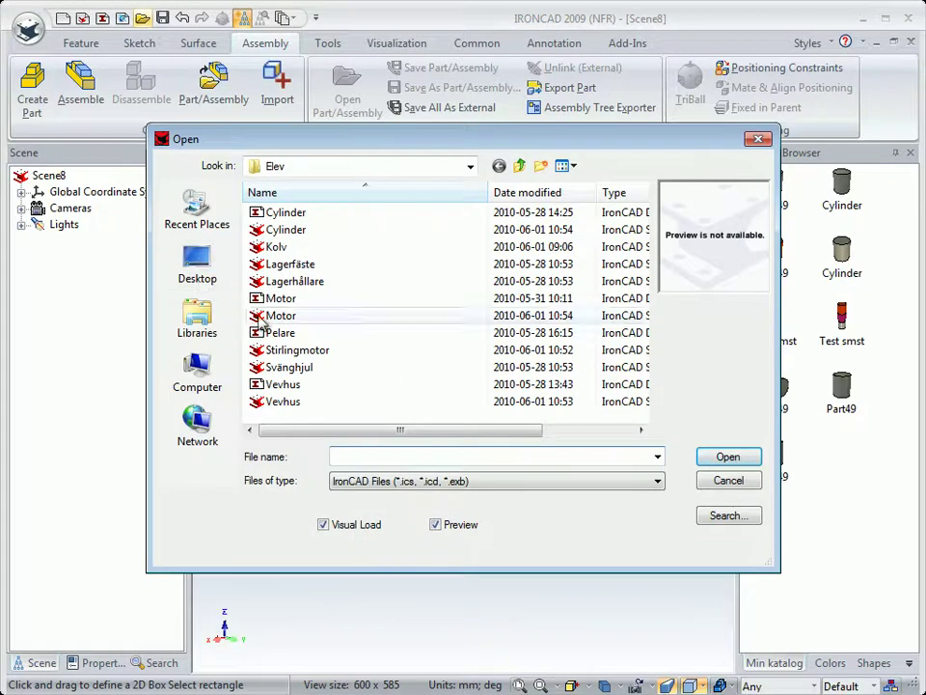
{"action": "left_click", "coordinate": [263, 317]}
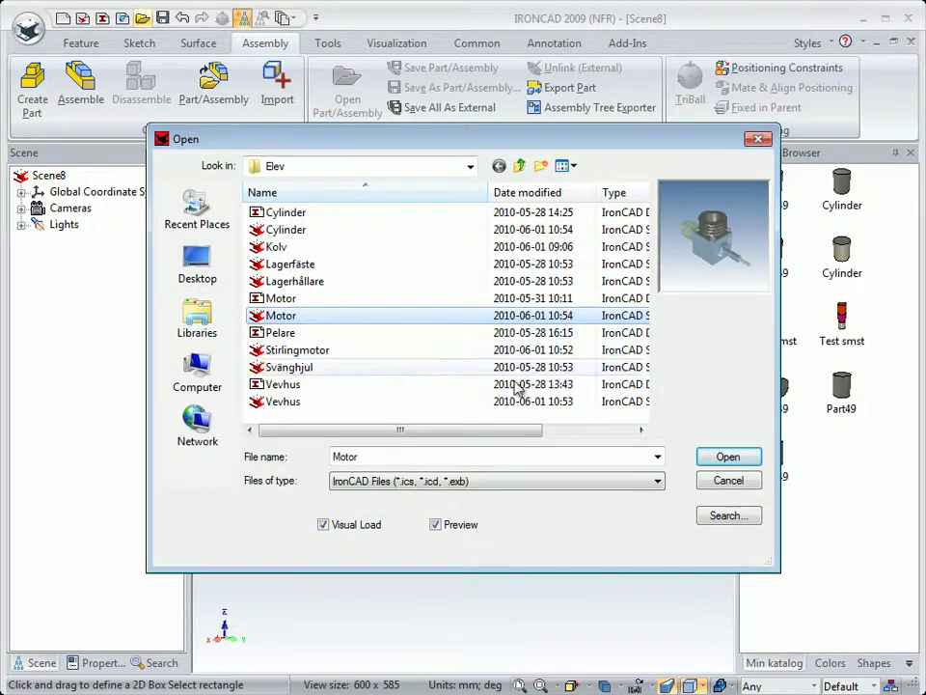
{"action": "left_click", "coordinate": [727, 460]}
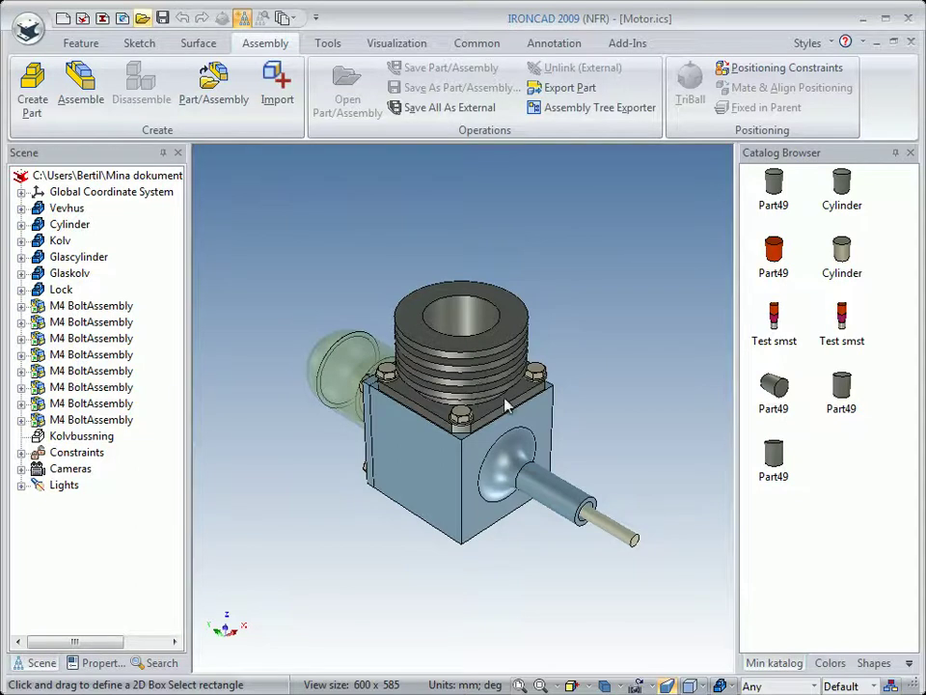
Step: Copy the finned cylinder part into Min katalog, declining to keep the external link
{"action": "left_click", "coordinate": [471, 371]}
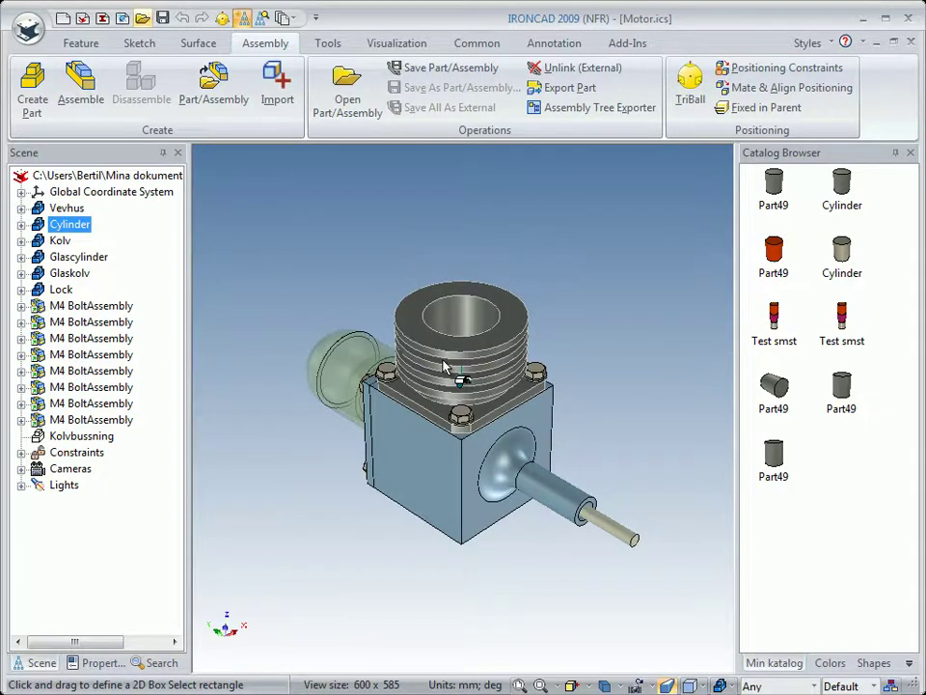
{"action": "left_click", "coordinate": [447, 371]}
{"action": "left_click", "coordinate": [568, 404]}
{"action": "left_click", "coordinate": [475, 386]}
{"action": "left_click", "coordinate": [467, 386]}
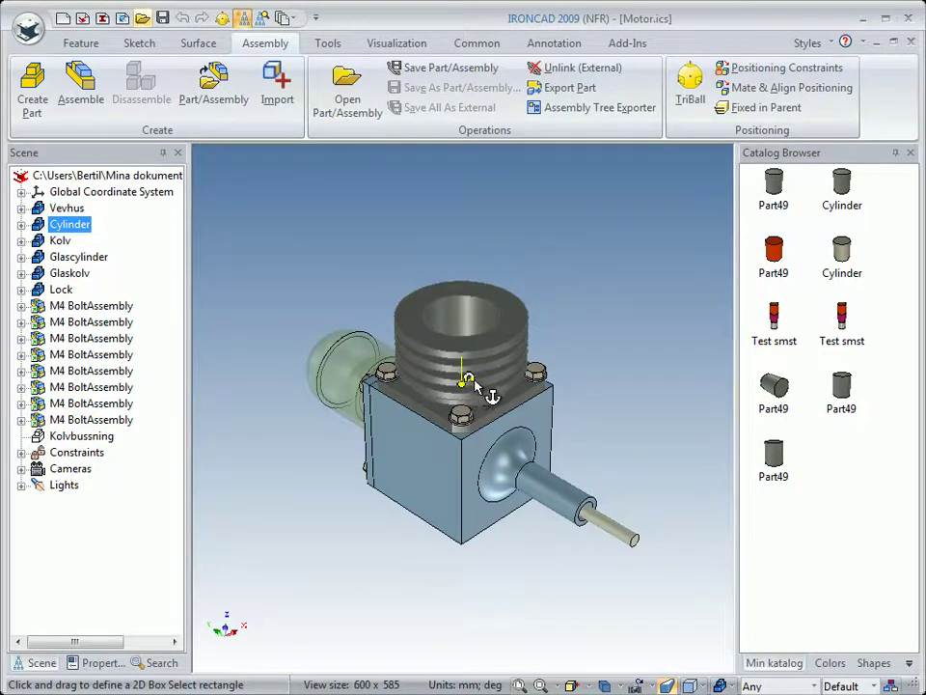
{"action": "left_click", "coordinate": [590, 357]}
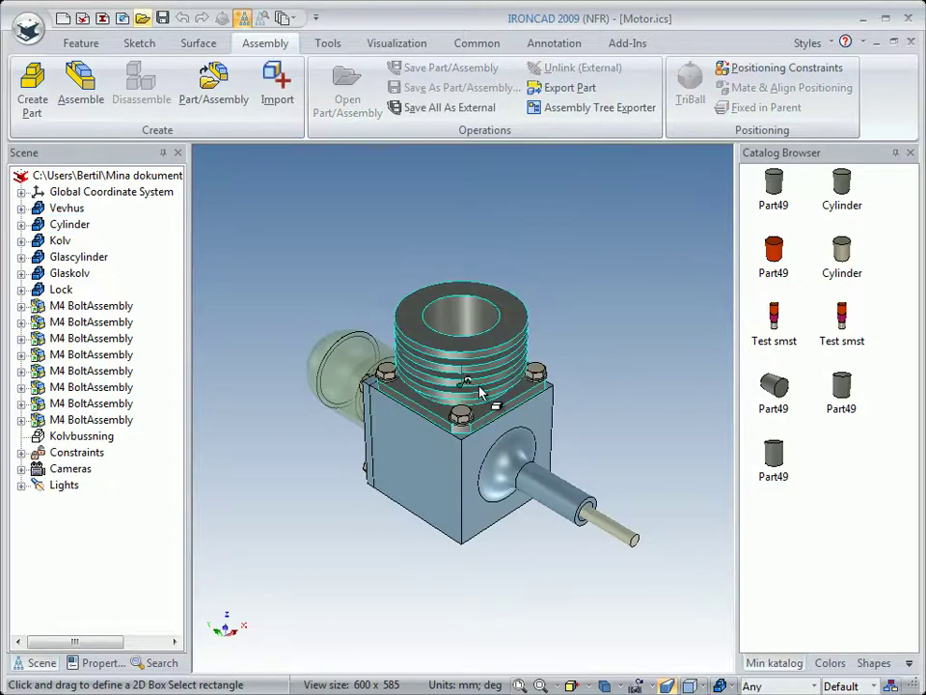
{"action": "left_click_drag", "start_coordinate": [513, 417], "coordinate": [828, 469]}
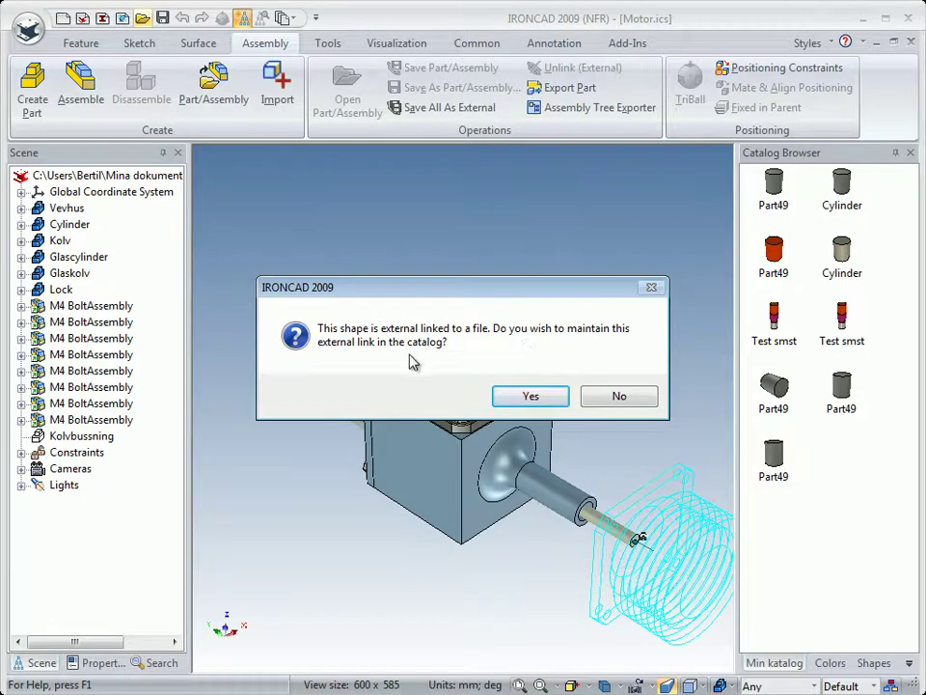
{"action": "left_click", "coordinate": [620, 400]}
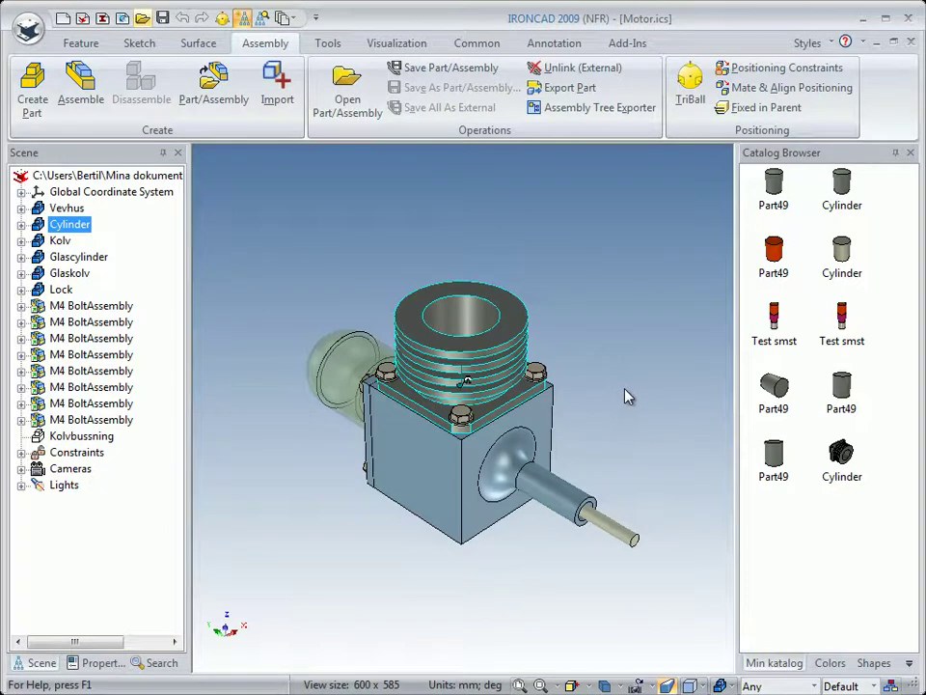
Step: Delete the Cylinder item from Min katalog
{"action": "left_click", "coordinate": [845, 461]}
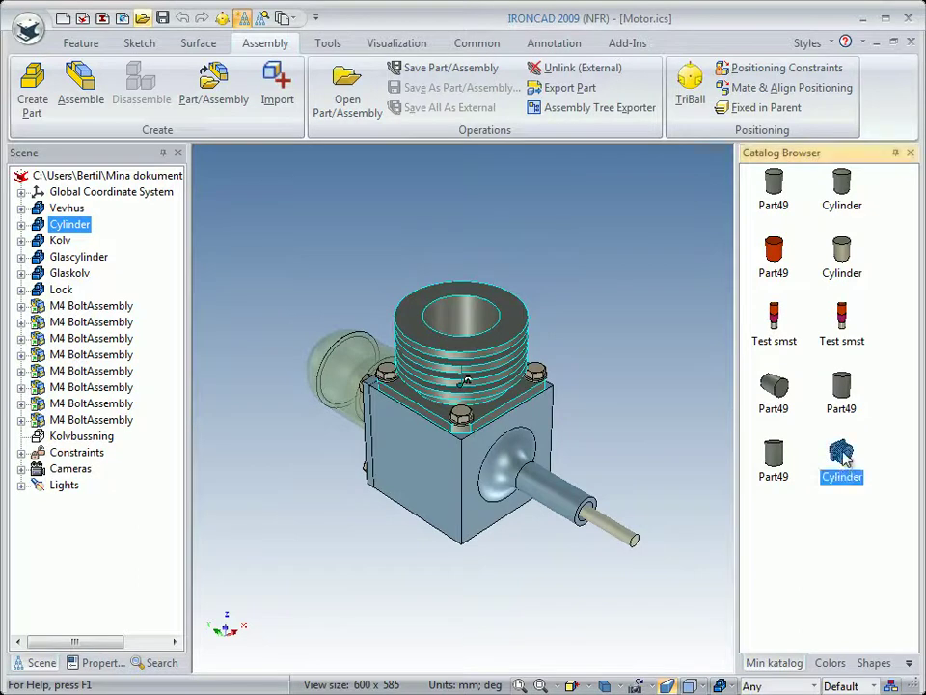
{"action": "right_click", "coordinate": [844, 461]}
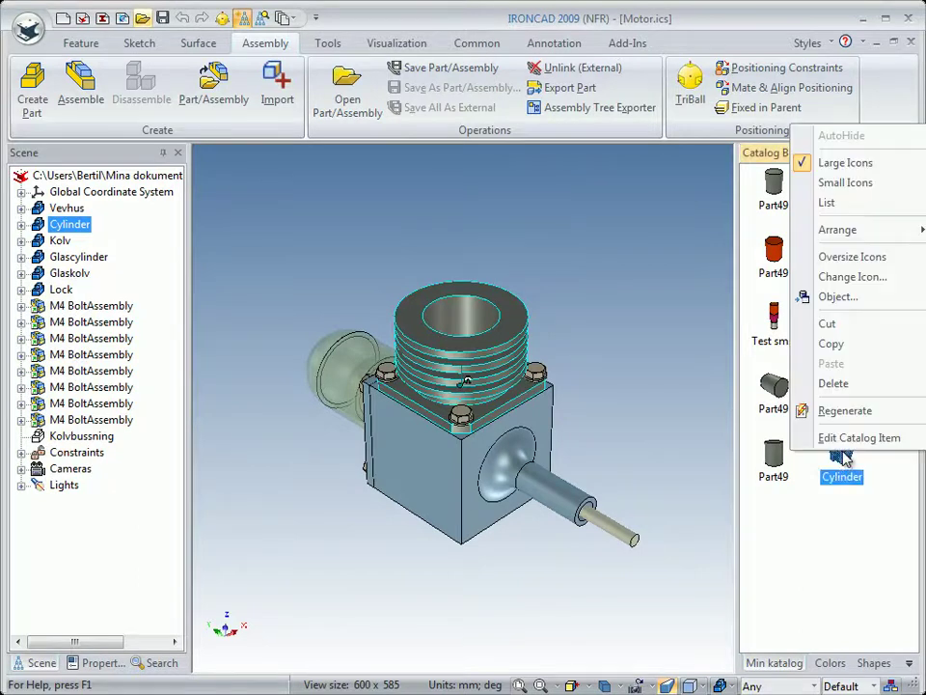
{"action": "left_click", "coordinate": [822, 383]}
Step: Set the cylinder to Disallow Drag and copy it unlinked into Min katalog again
{"action": "left_click", "coordinate": [462, 385]}
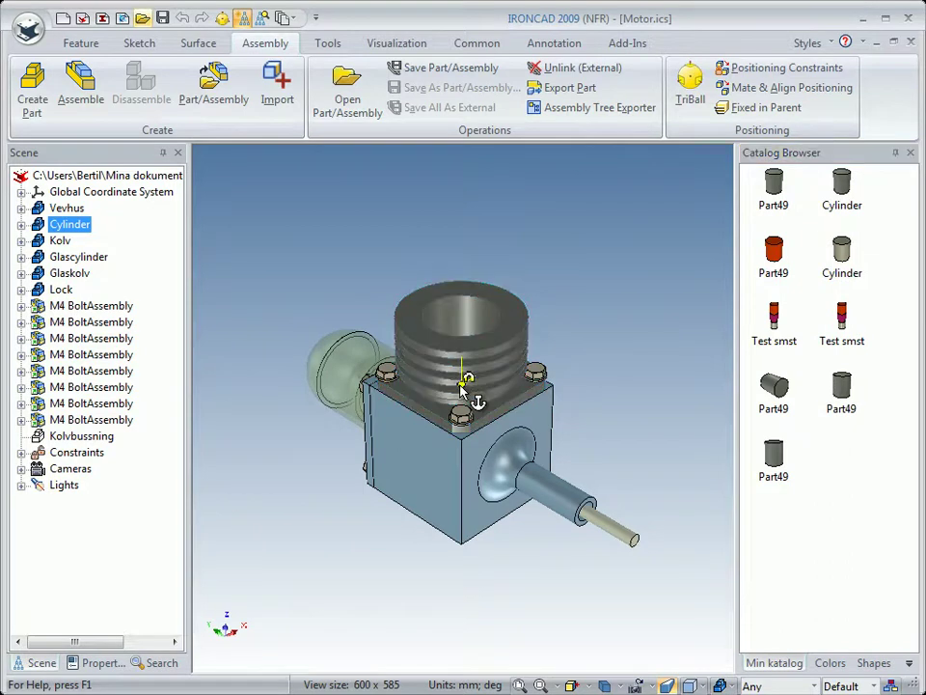
{"action": "right_click", "coordinate": [462, 386]}
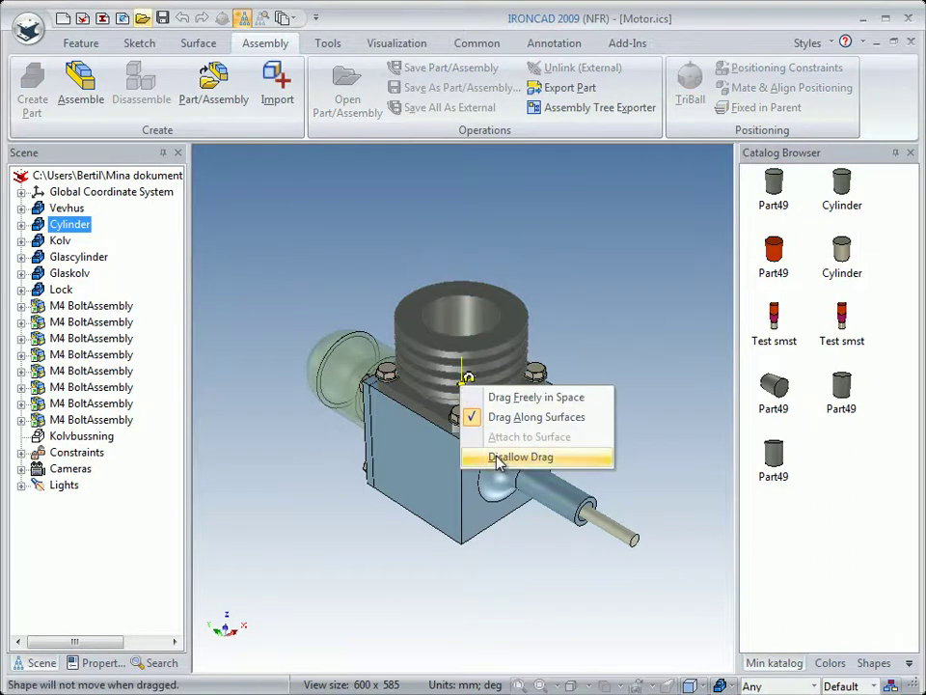
{"action": "left_click", "coordinate": [498, 457]}
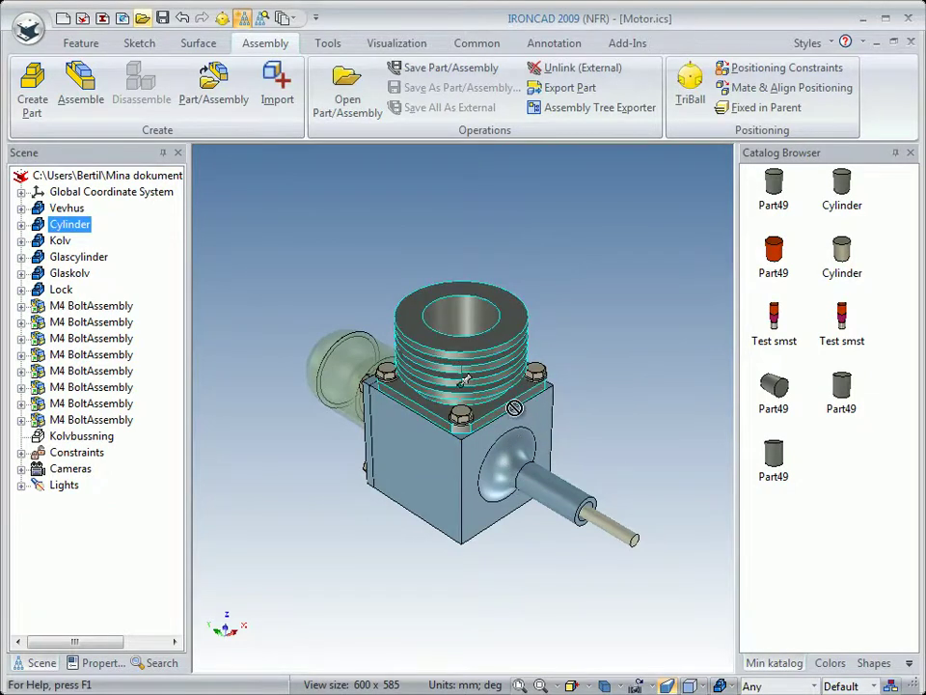
{"action": "left_click_drag", "start_coordinate": [501, 398], "coordinate": [836, 469]}
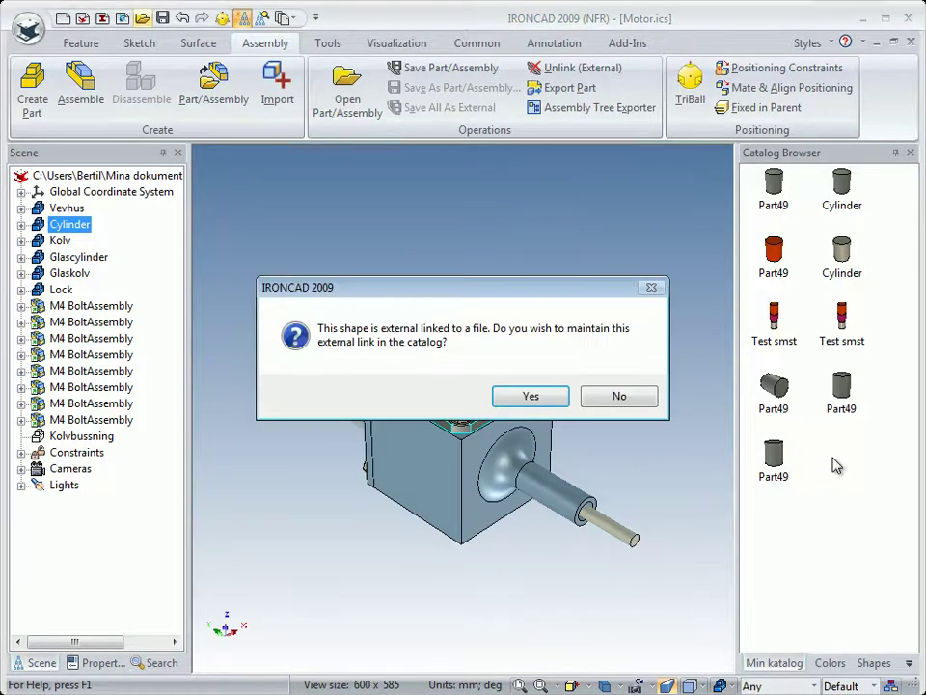
{"action": "left_click", "coordinate": [618, 398]}
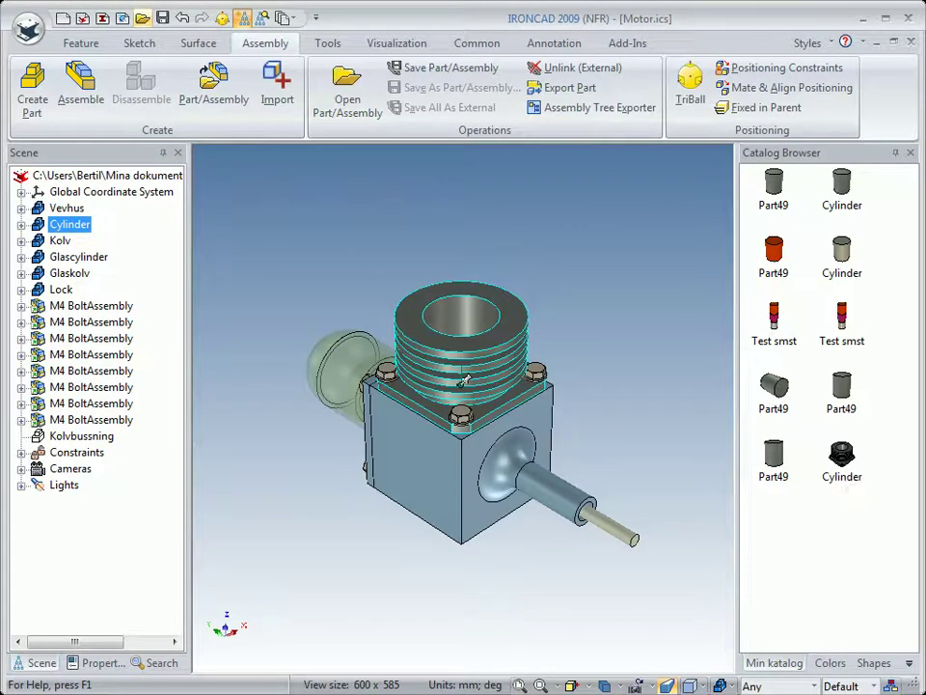
Step: Copy the blue Vevhus housing into Min katalog without keeping its external link
{"action": "left_click", "coordinate": [439, 473]}
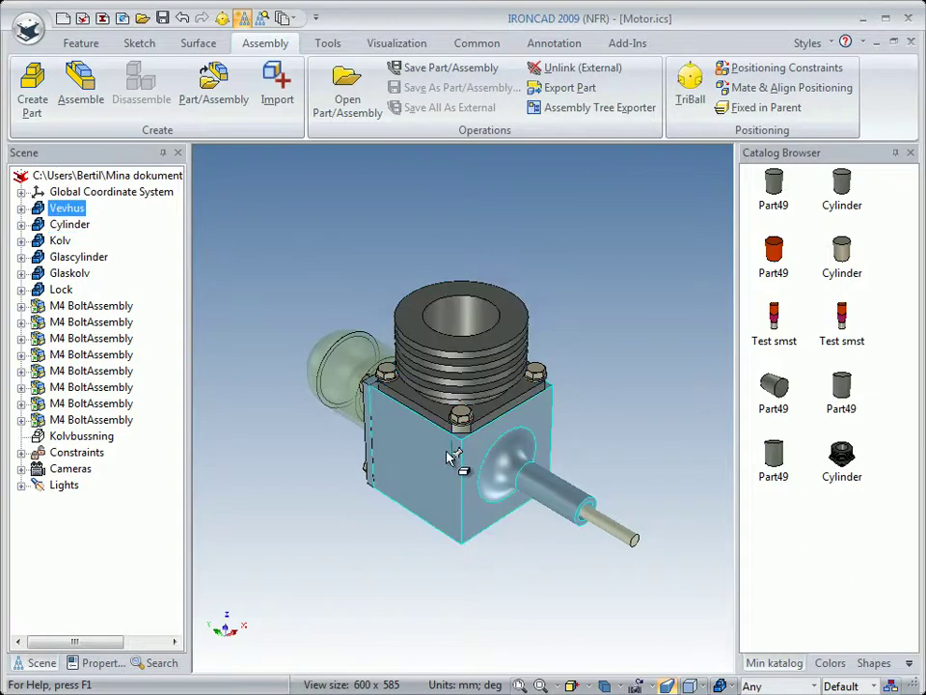
{"action": "right_click_drag", "start_coordinate": [456, 463], "coordinate": [450, 465]}
{"action": "key", "text": "Escape"}
{"action": "left_click", "coordinate": [439, 475]}
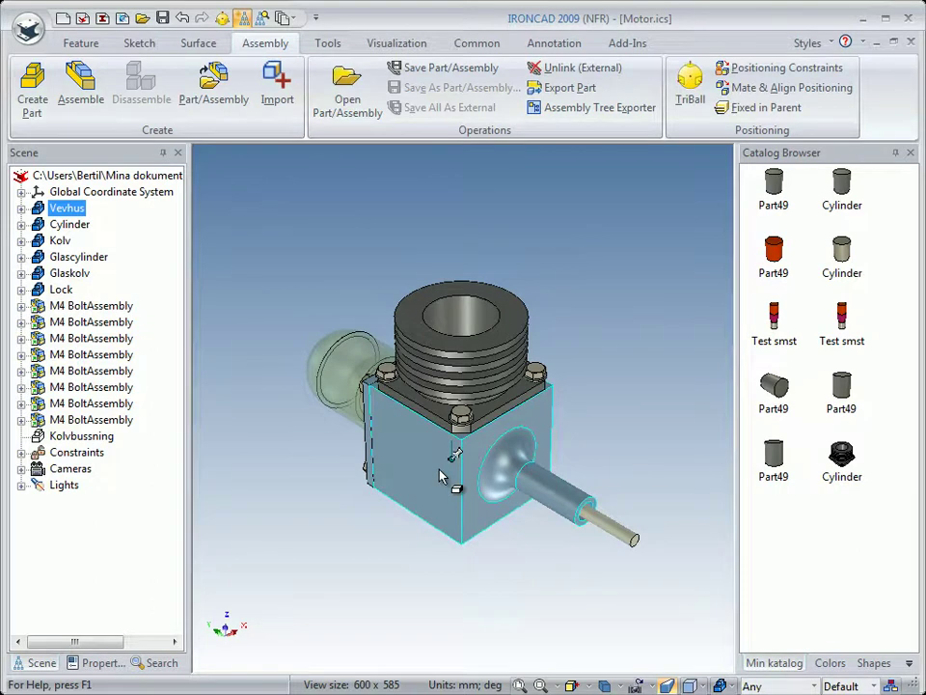
{"action": "left_click_drag", "start_coordinate": [425, 485], "coordinate": [771, 528]}
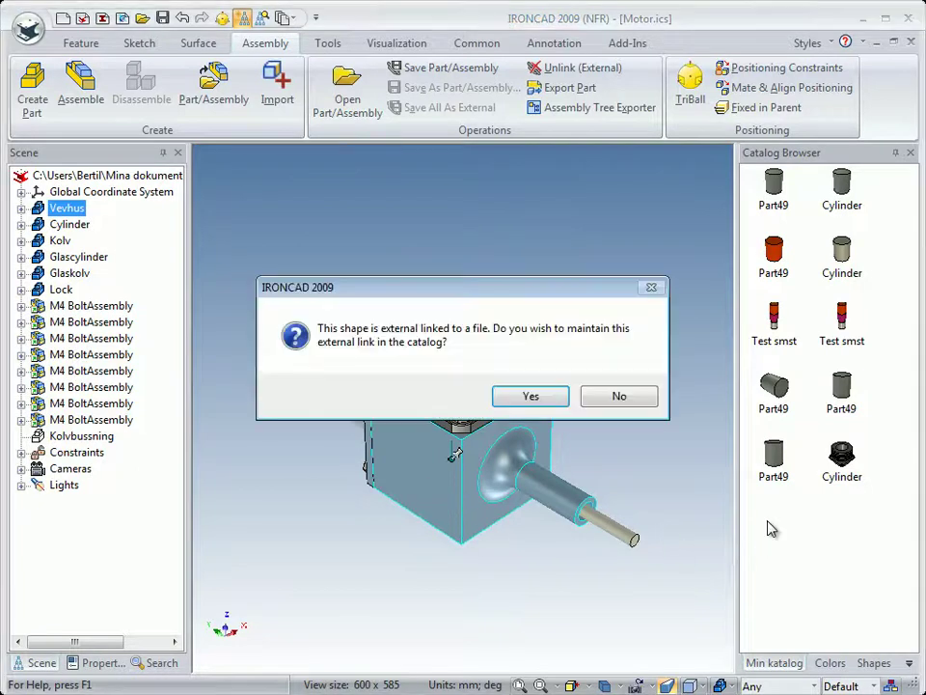
{"action": "left_click", "coordinate": [612, 399]}
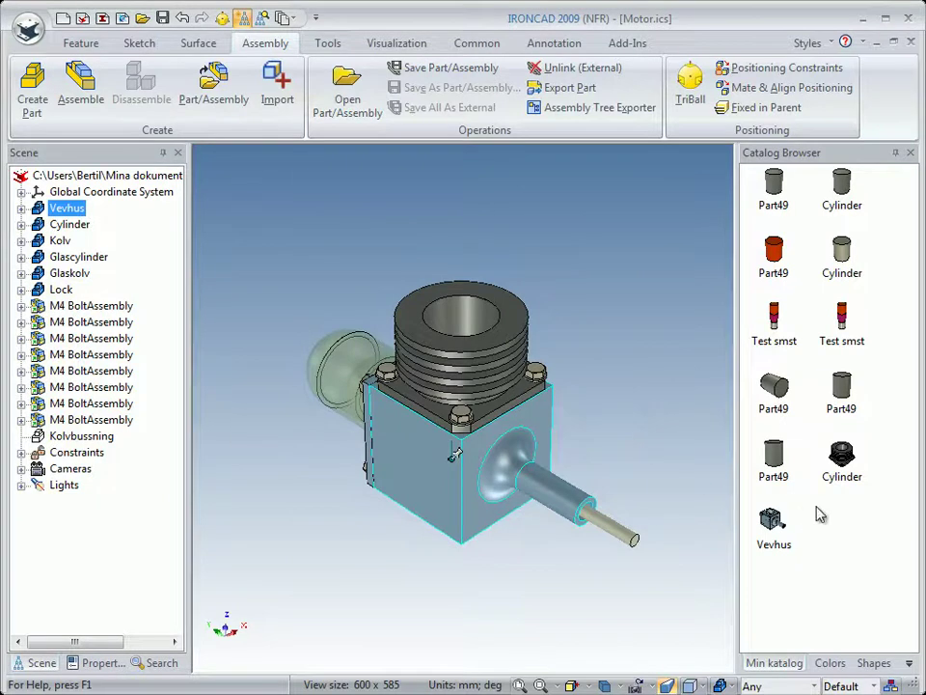
Step: Append -grå to the Cylinder catalog item and -blå to the Vevhus item
{"action": "left_click", "coordinate": [844, 486]}
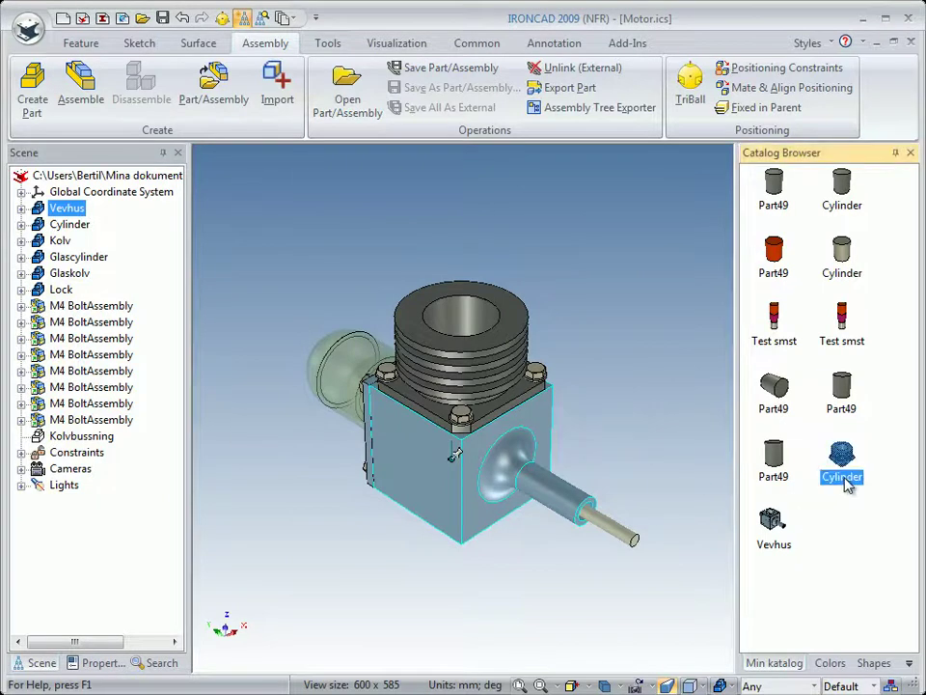
{"action": "left_click", "coordinate": [849, 487]}
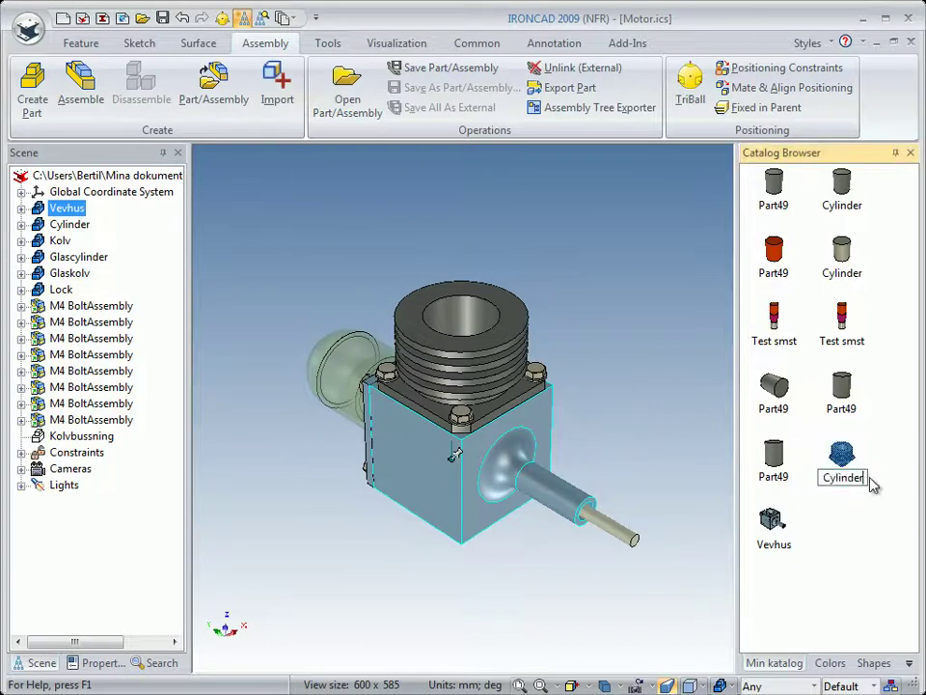
{"action": "type", "text": "-gra"}
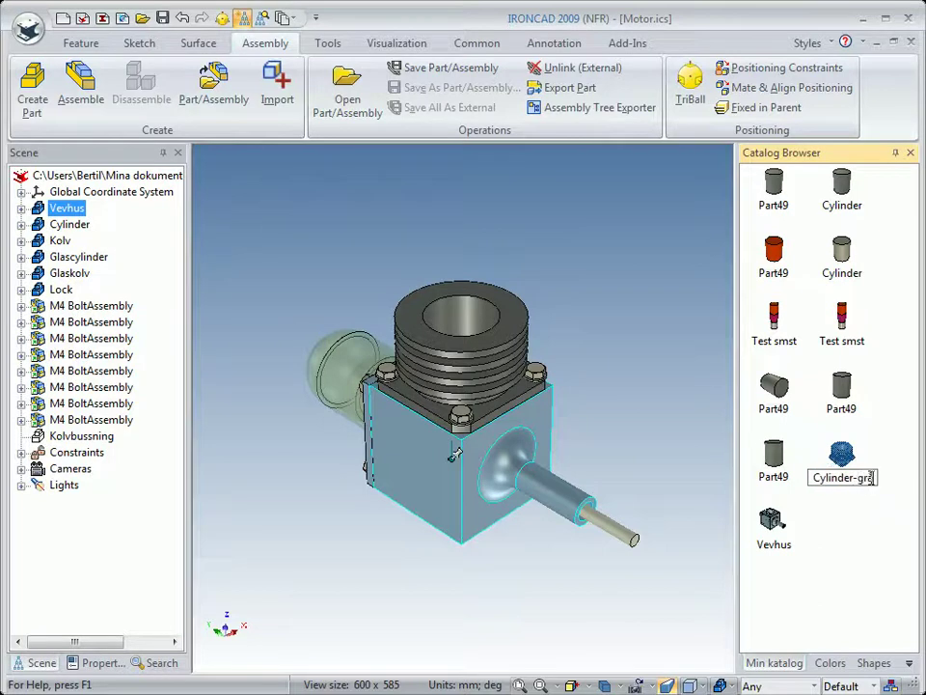
{"action": "key", "text": "Return"}
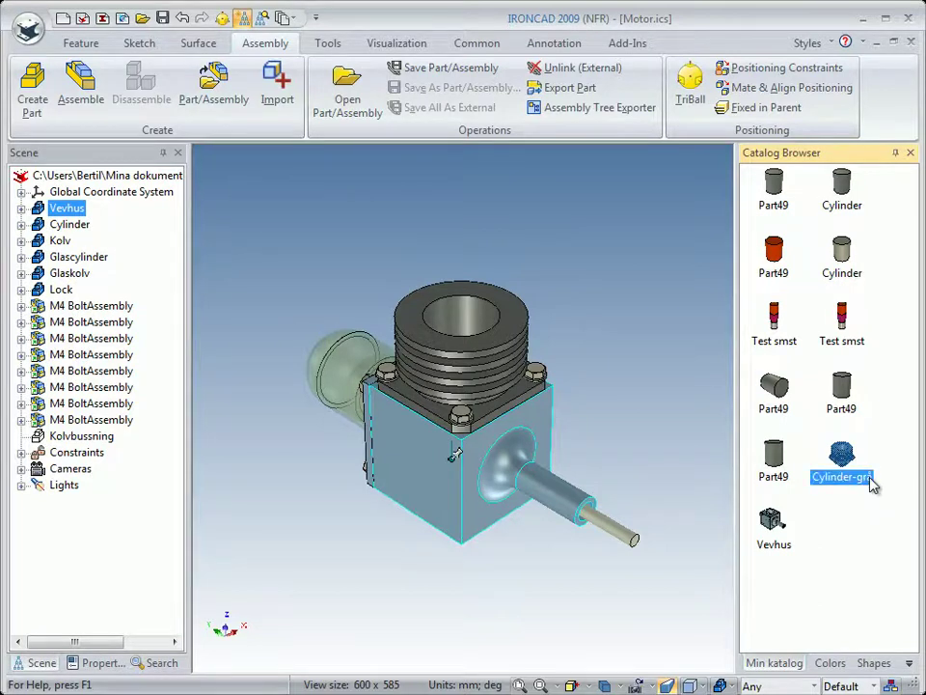
{"action": "left_click", "coordinate": [776, 546]}
{"action": "left_click", "coordinate": [776, 546]}
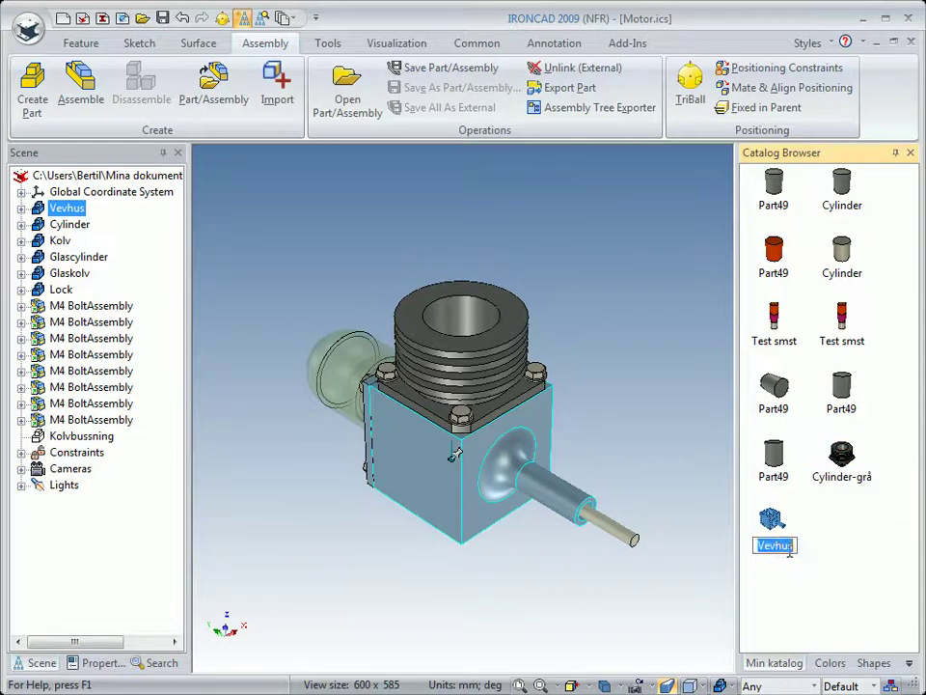
{"action": "type", "text": "-blå"}
{"action": "key", "text": "Return"}
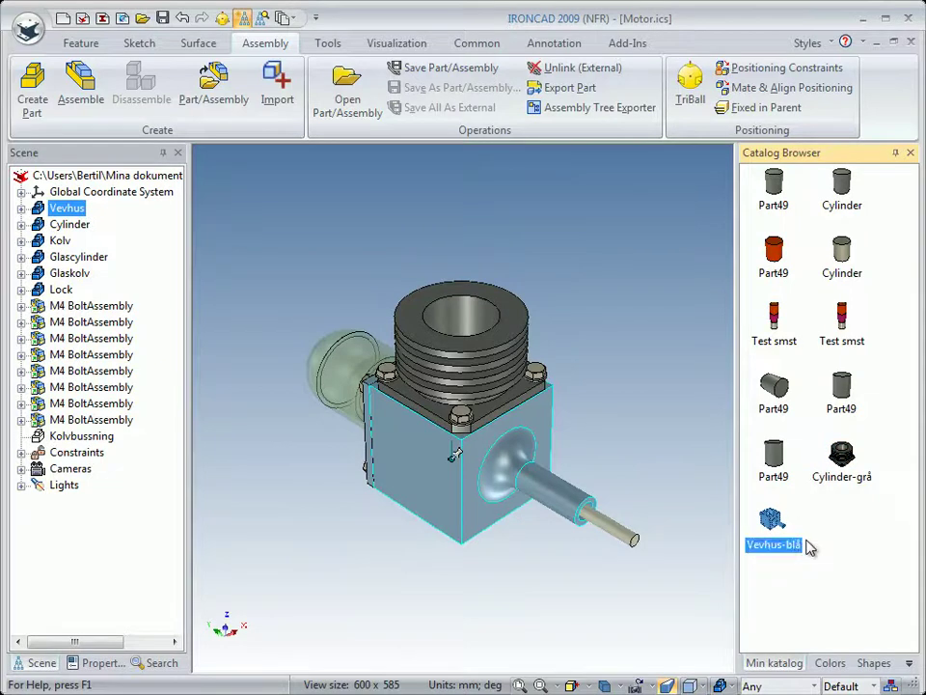
{"action": "left_click", "coordinate": [602, 568]}
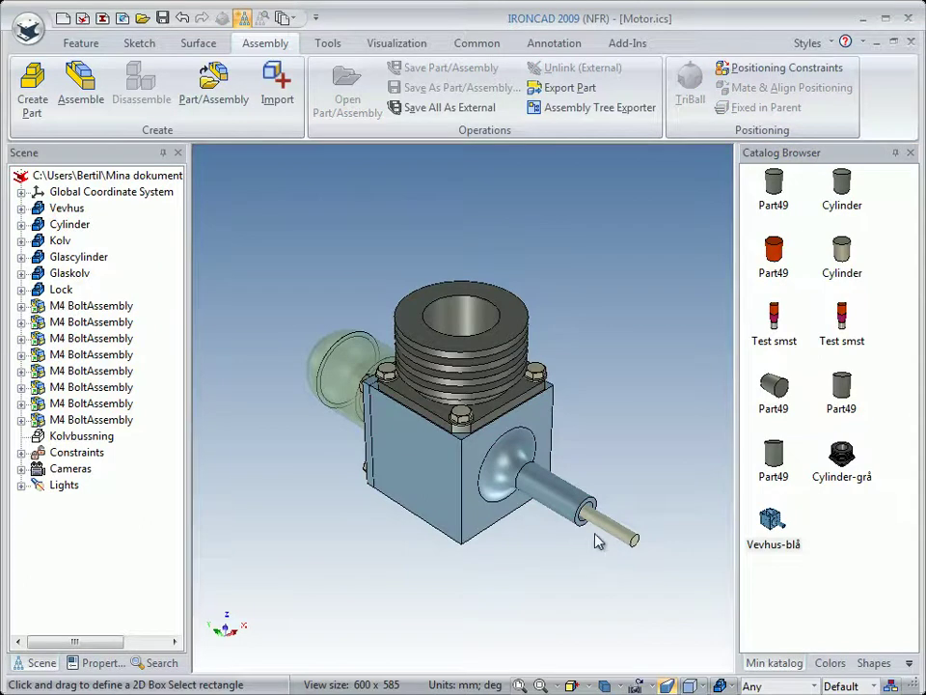
Step: Paint the cylinder Gray10 and the engine block Thistle using the Colors catalog swatches
{"action": "left_click", "coordinate": [828, 662]}
{"action": "left_click_drag", "start_coordinate": [913, 198], "coordinate": [913, 637]}
{"action": "left_click_drag", "start_coordinate": [849, 625], "coordinate": [495, 359]}
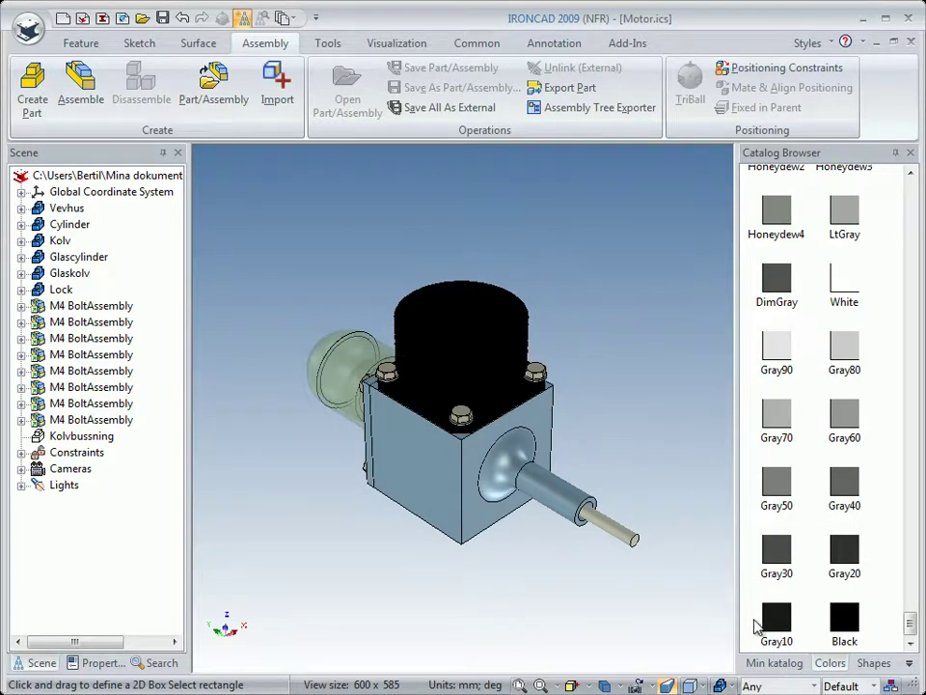
{"action": "mouse_move", "coordinate": [773, 617]}
{"action": "left_mouse_down"}
{"action": "mouse_move", "coordinate": [642, 470]}
{"action": "mouse_move", "coordinate": [484, 352]}
{"action": "mouse_move", "coordinate": [473, 361]}
{"action": "left_mouse_up"}
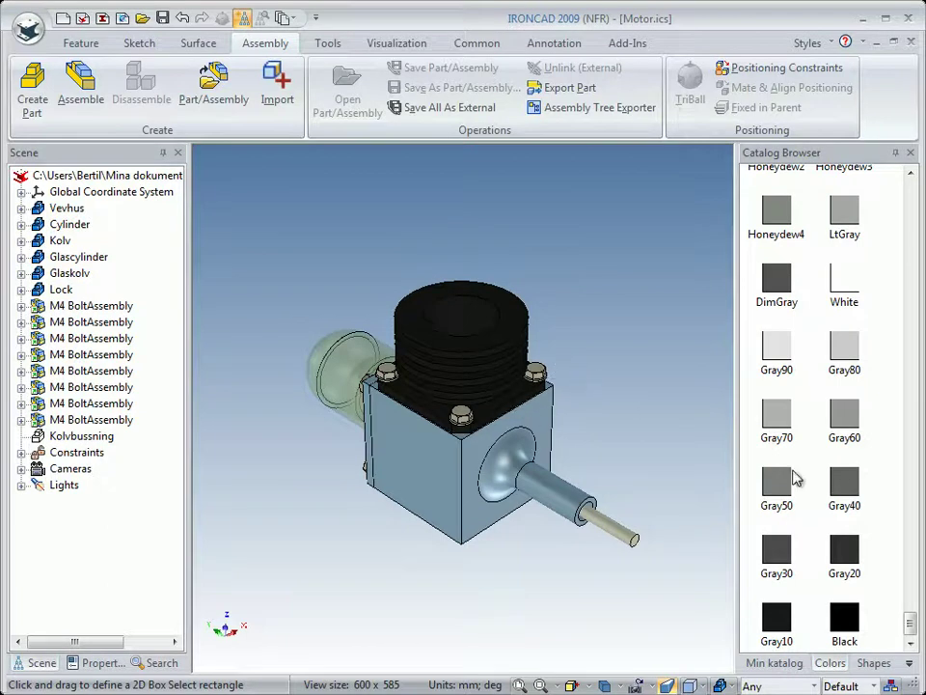
{"action": "left_click_drag", "start_coordinate": [917, 630], "coordinate": [914, 603]}
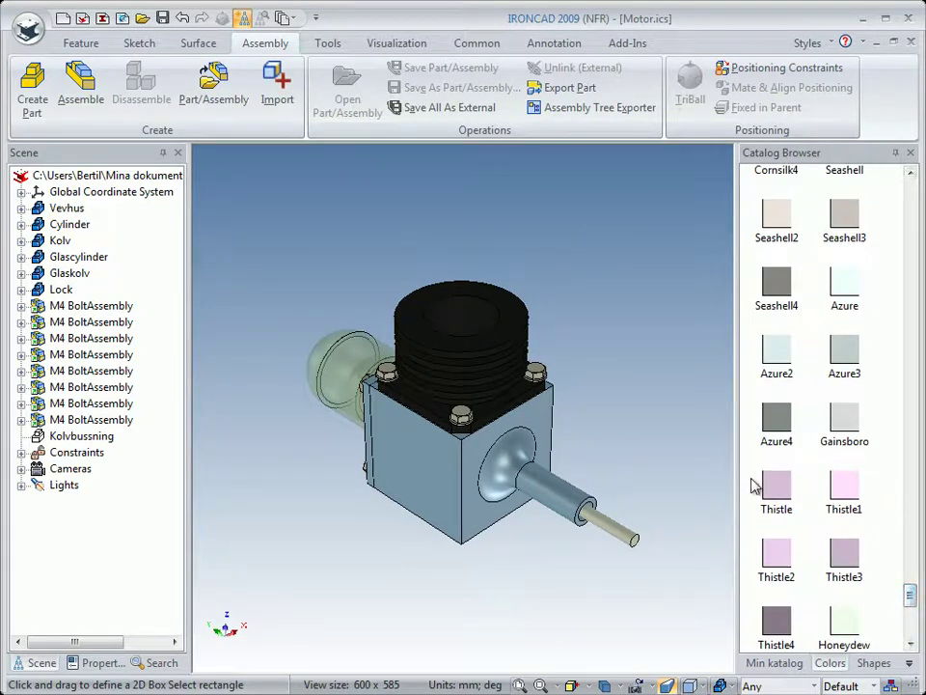
{"action": "left_click_drag", "start_coordinate": [779, 492], "coordinate": [460, 496]}
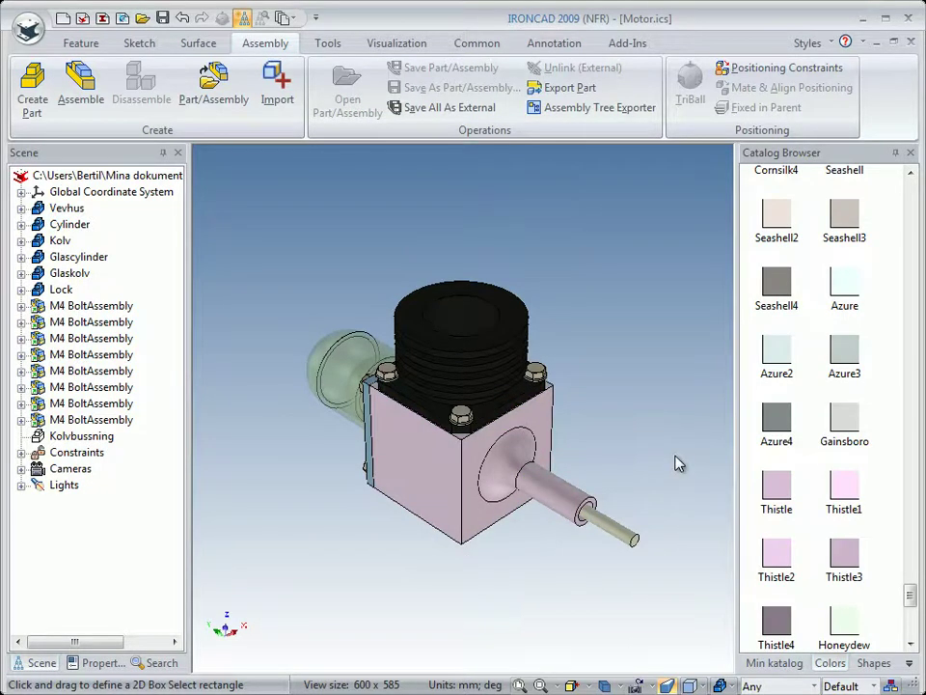
Step: Copy the dark cylinder into Min katalog as a new unlinked item
{"action": "left_click", "coordinate": [774, 664]}
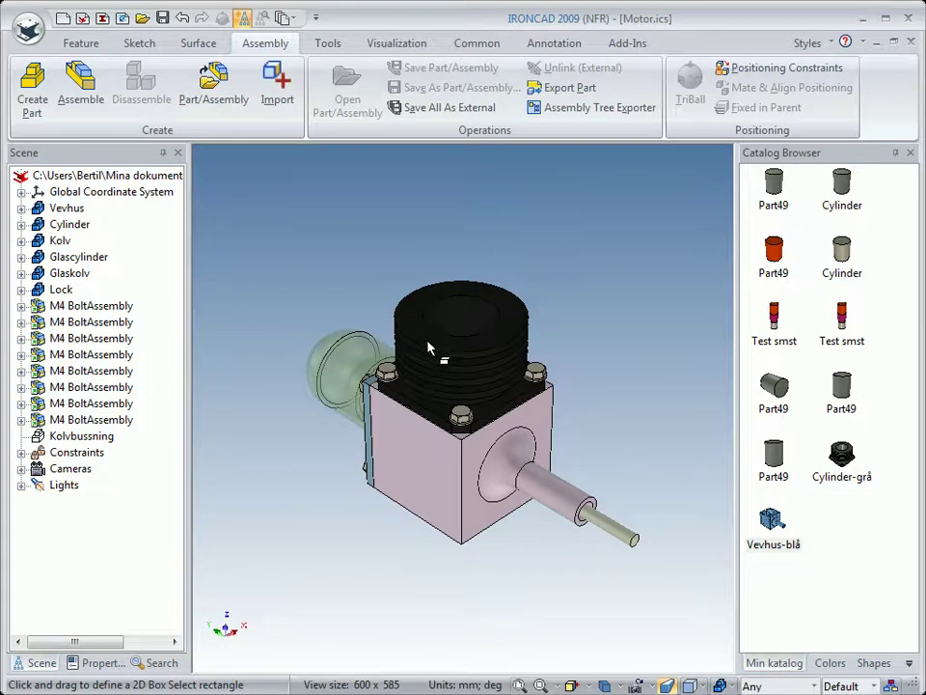
{"action": "left_click", "coordinate": [465, 350]}
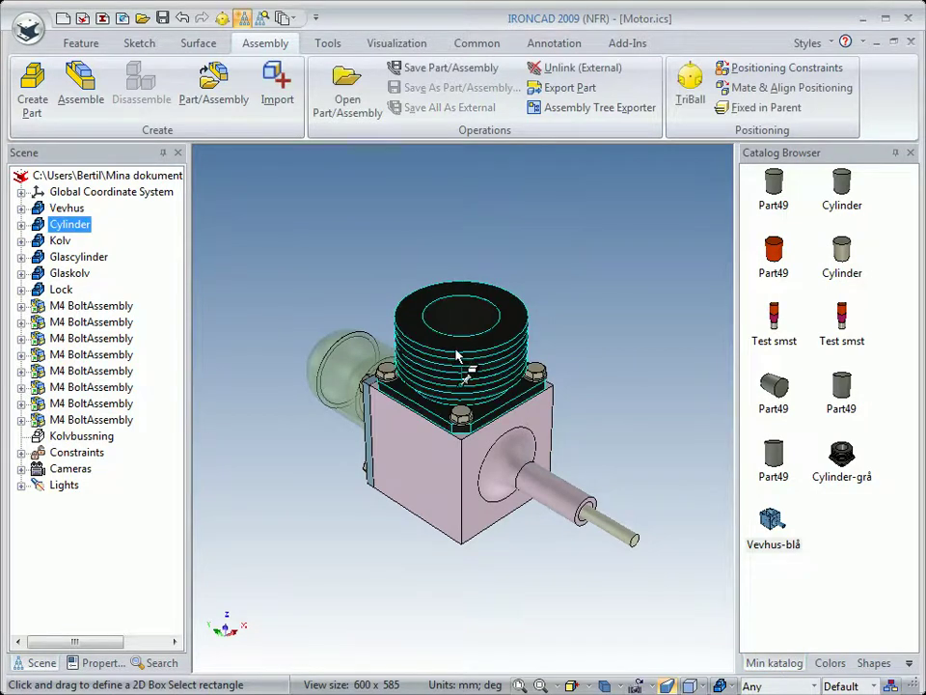
{"action": "left_click_drag", "start_coordinate": [662, 471], "coordinate": [843, 535]}
{"action": "left_click", "coordinate": [619, 396]}
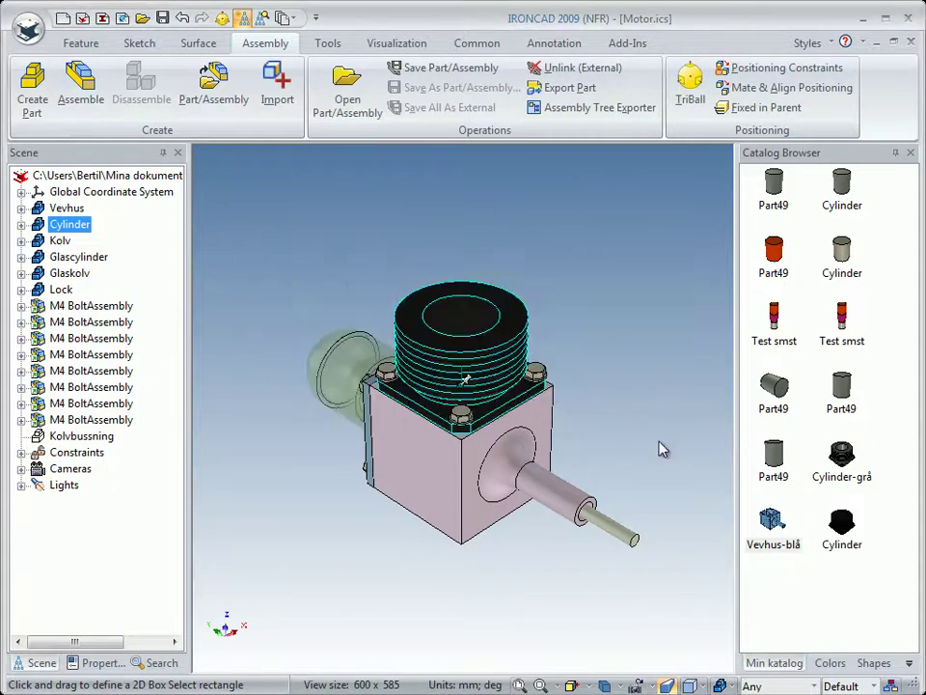
Step: Rename the new cylinder catalog item to Cylinder-svart
{"action": "left_click", "coordinate": [847, 550]}
{"action": "left_click", "coordinate": [847, 546]}
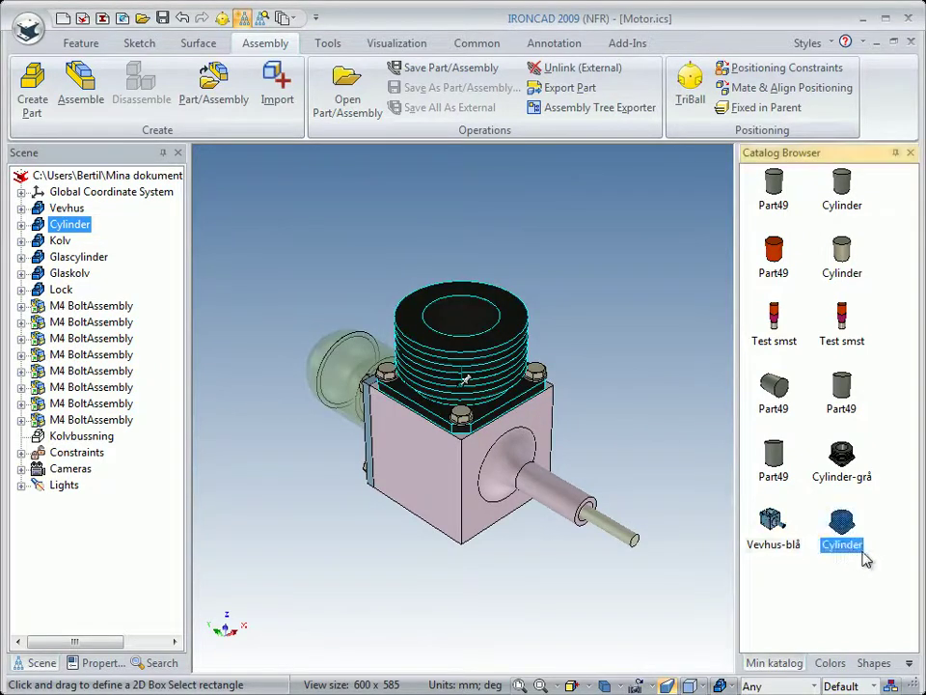
{"action": "type", "text": "-svart"}
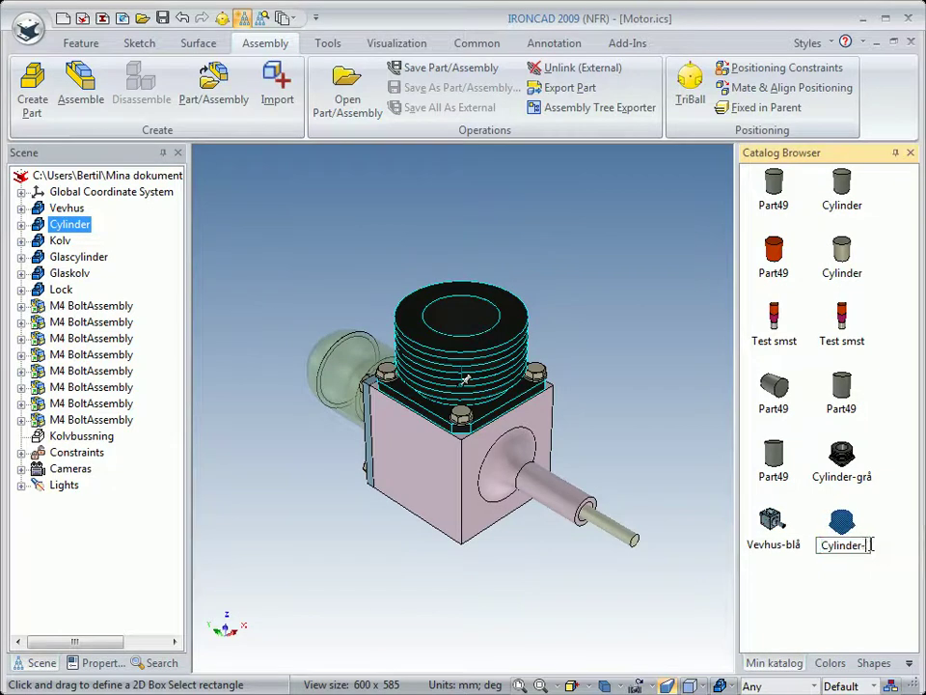
{"action": "key", "text": "Return"}
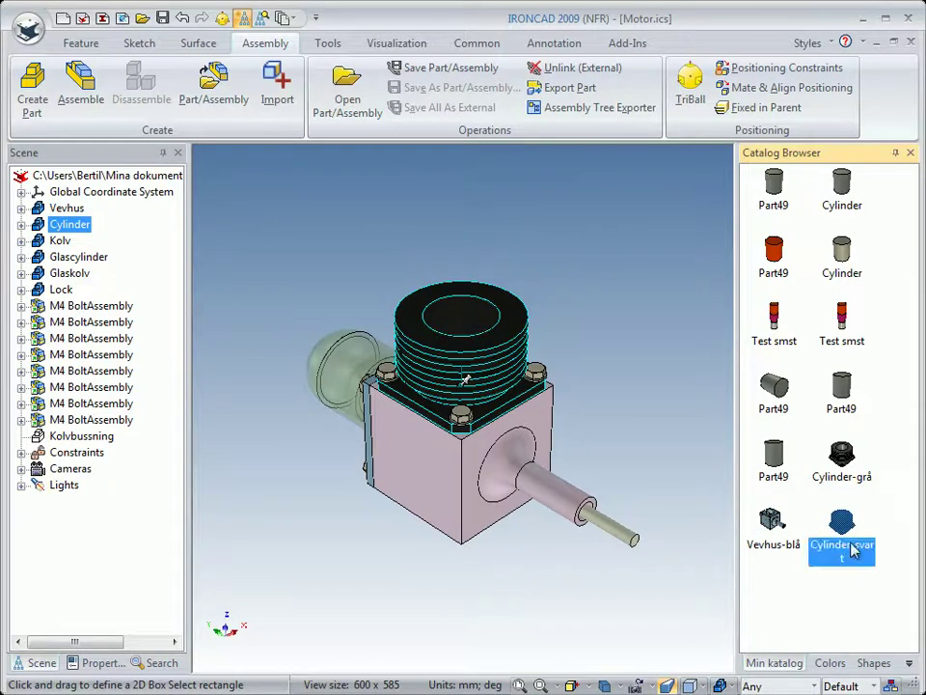
Step: Copy the pink engine housing into Min katalog without the external link
{"action": "left_click", "coordinate": [432, 489]}
{"action": "left_click_drag", "start_coordinate": [432, 489], "coordinate": [776, 608]}
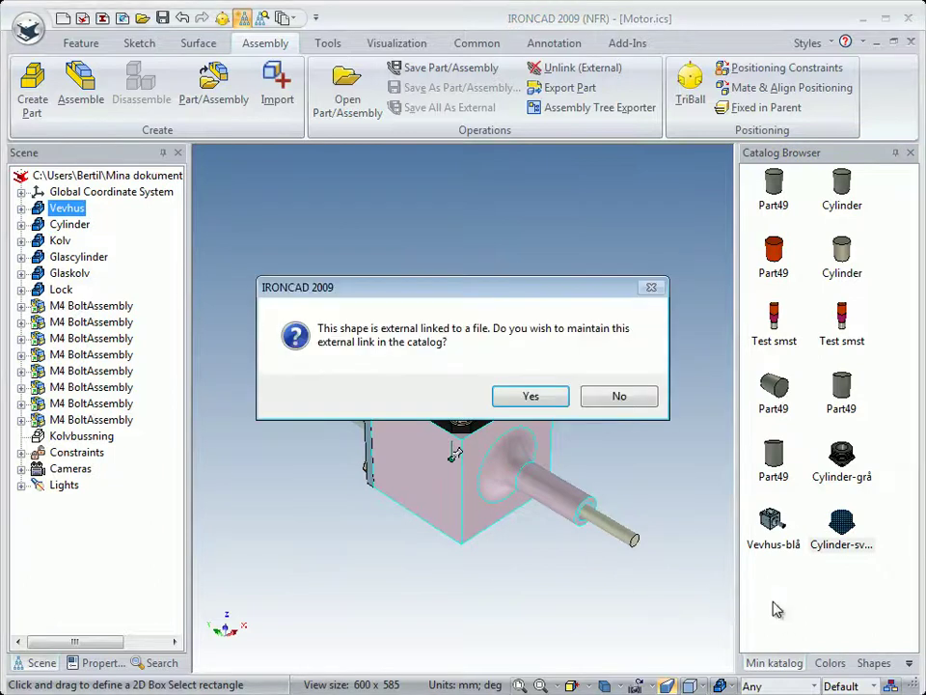
{"action": "left_click", "coordinate": [618, 395]}
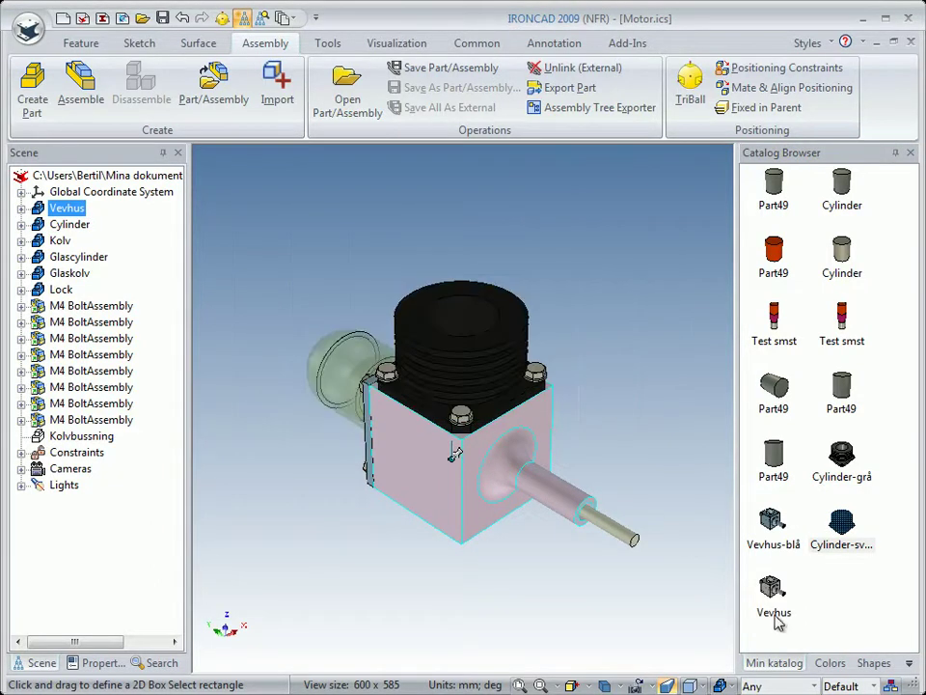
Step: Rename the new housing catalog item to Vevhus-rosa
{"action": "left_click", "coordinate": [774, 611]}
{"action": "left_click", "coordinate": [775, 613]}
{"action": "left_click", "coordinate": [794, 613]}
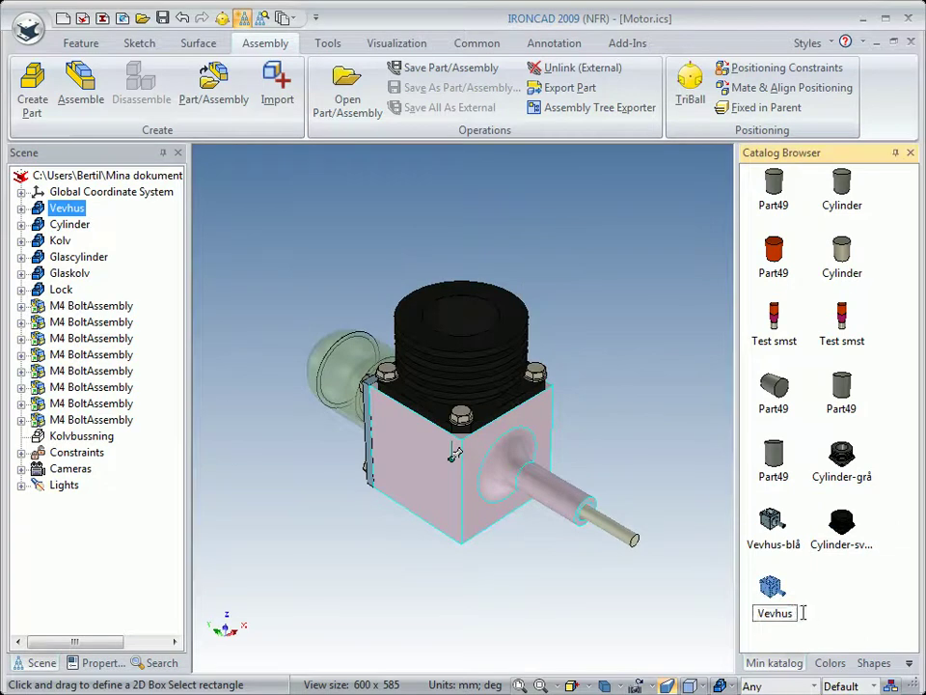
{"action": "type", "text": "-rosa"}
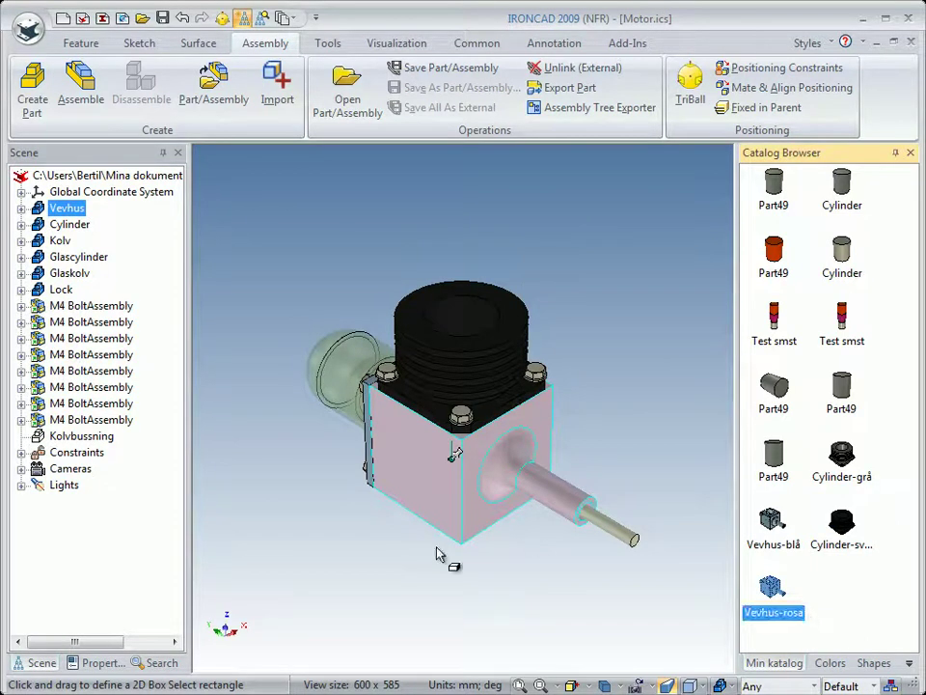
{"action": "left_click", "coordinate": [511, 592]}
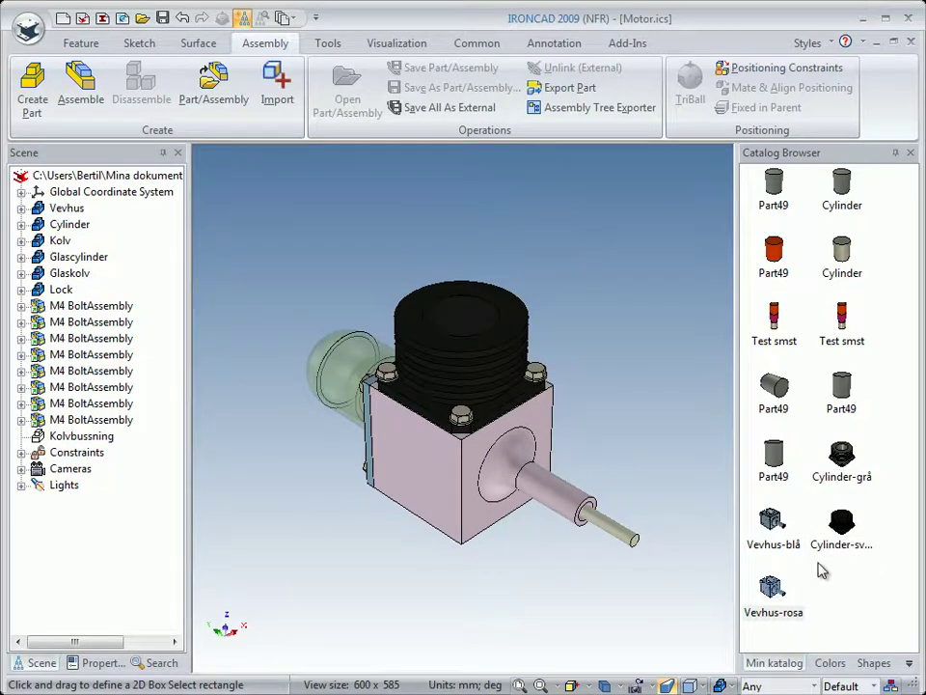
Step: Replace the engine's cylinder with the Cylinder-grå catalog item
{"action": "left_click", "coordinate": [475, 359]}
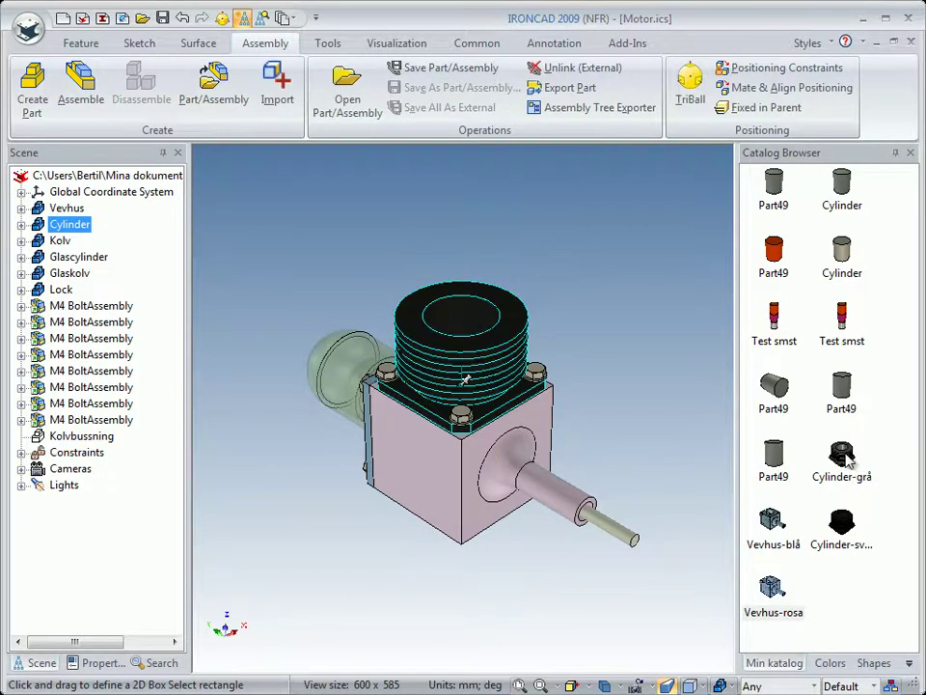
{"action": "left_click_drag", "start_coordinate": [844, 461], "coordinate": [484, 365]}
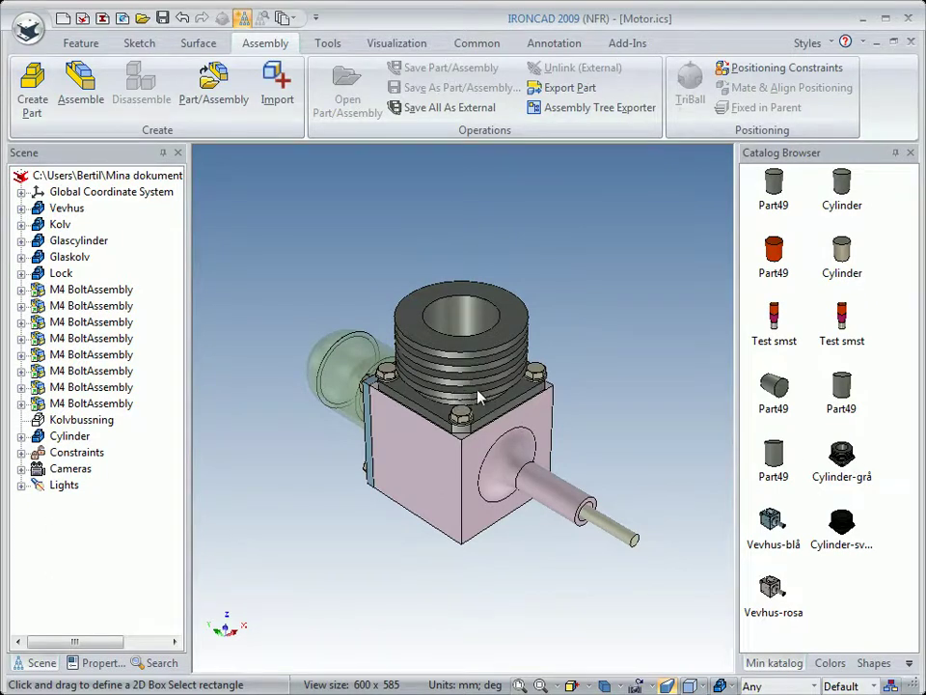
{"action": "middle_click_drag", "start_coordinate": [432, 391], "coordinate": [432, 442]}
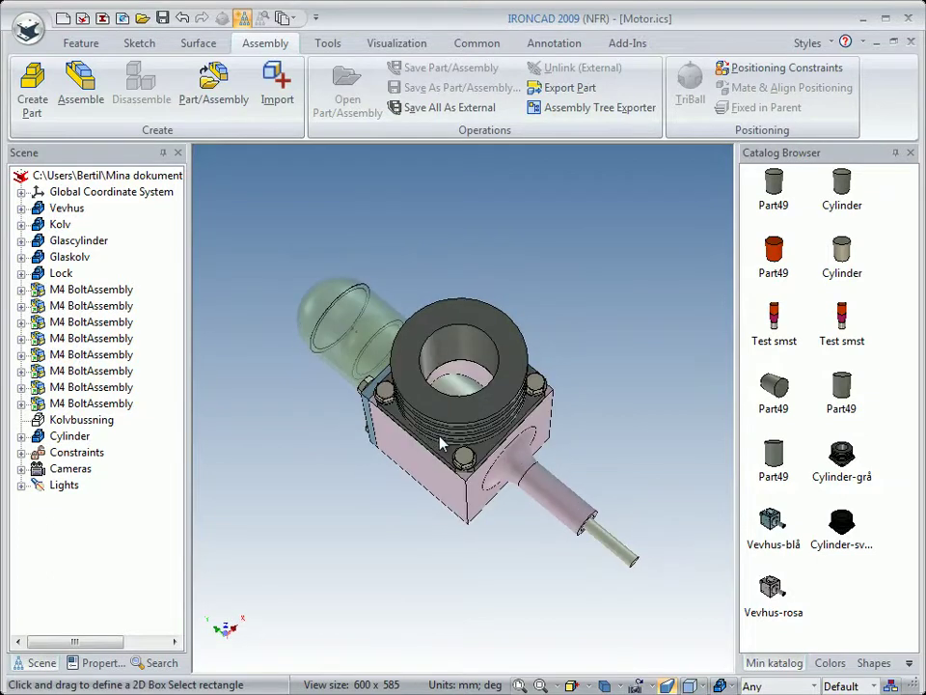
{"action": "scroll", "coordinate": [440, 442], "scroll_direction": "up", "scroll_amount": 5}
Step: Orbit and zoom to inspect the gray cylinder from the side and front-left
{"action": "left_click", "coordinate": [459, 384]}
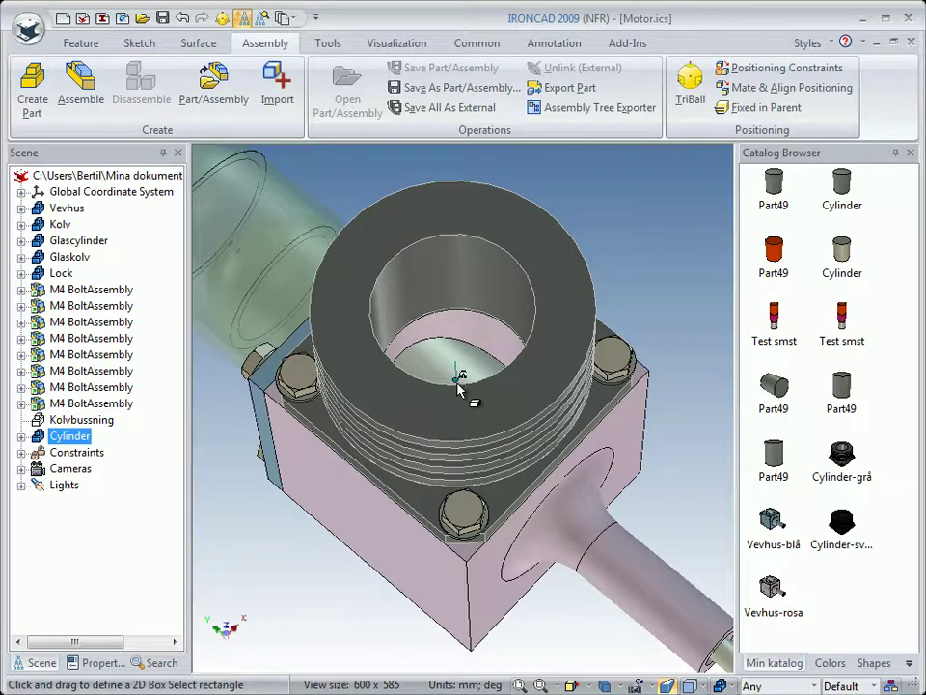
{"action": "middle_click_drag", "start_coordinate": [488, 445], "coordinate": [461, 364]}
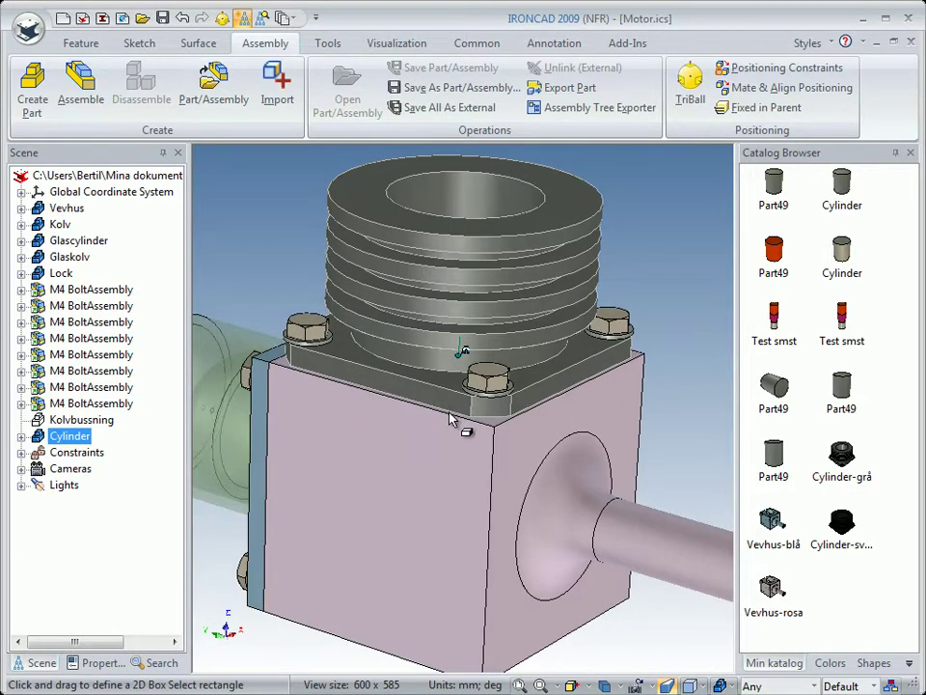
{"action": "scroll", "coordinate": [406, 403], "scroll_direction": "down", "scroll_amount": 3}
{"action": "middle_click_drag", "start_coordinate": [431, 421], "coordinate": [455, 373]}
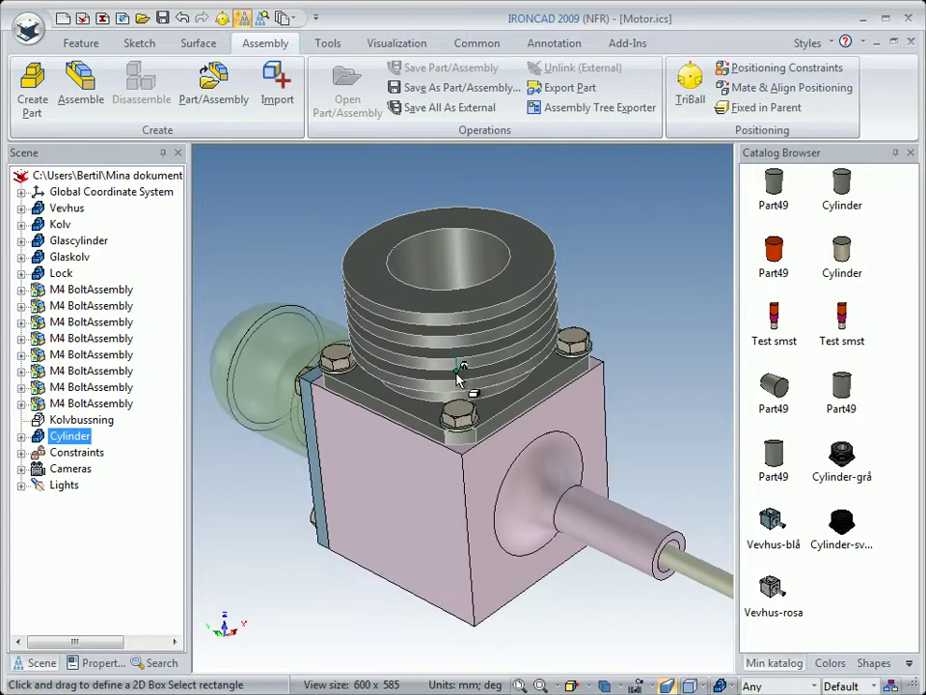
{"action": "left_click", "coordinate": [662, 445]}
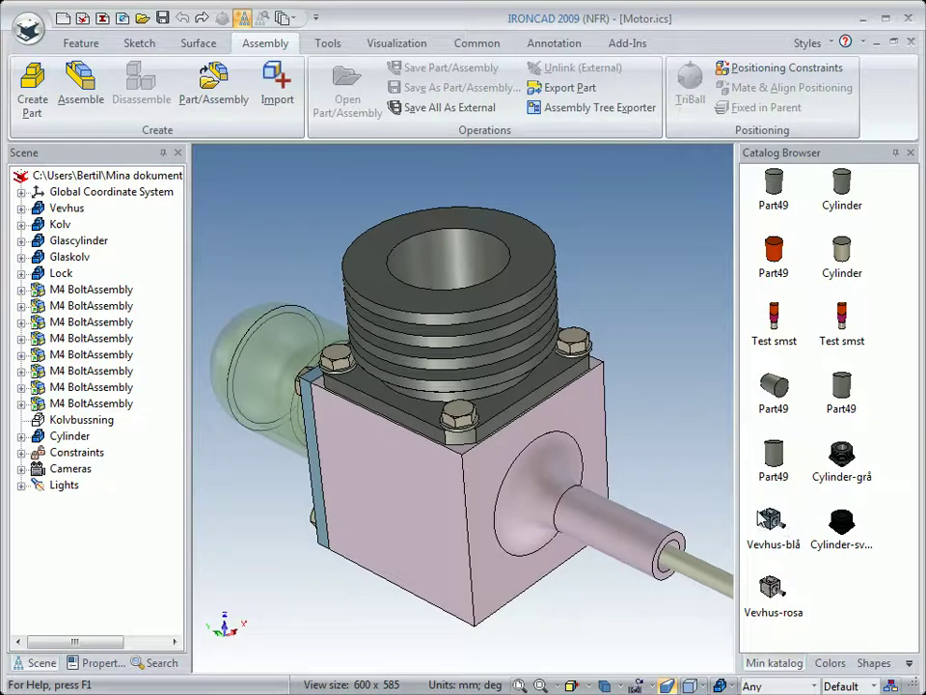
{"action": "left_click", "coordinate": [772, 523]}
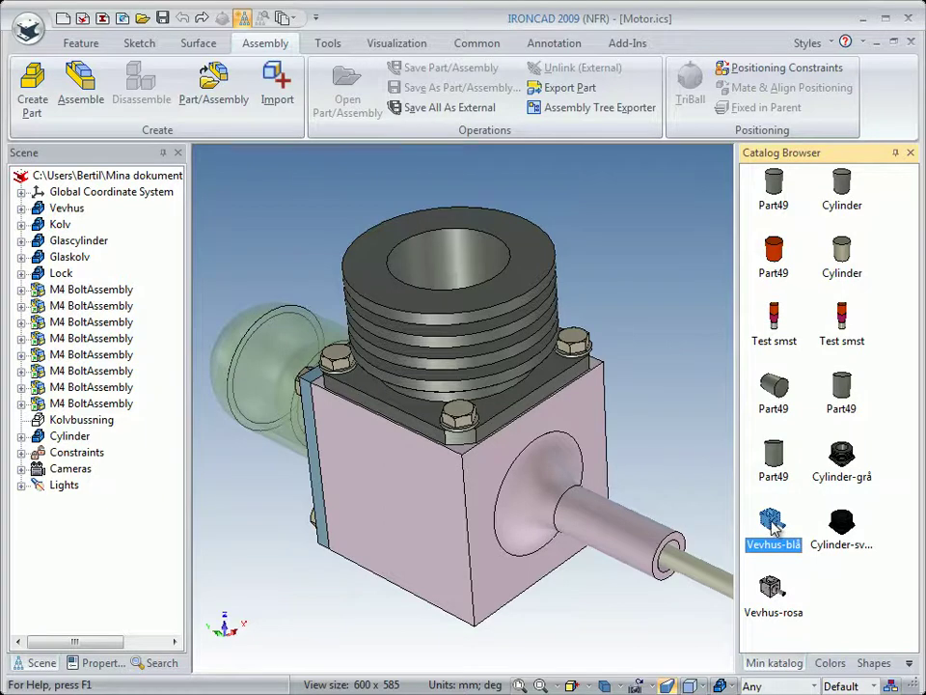
Step: Drop Vevhus-blå from Min katalog onto the pink housing and zoom out
{"action": "left_click_drag", "start_coordinate": [771, 523], "coordinate": [418, 487]}
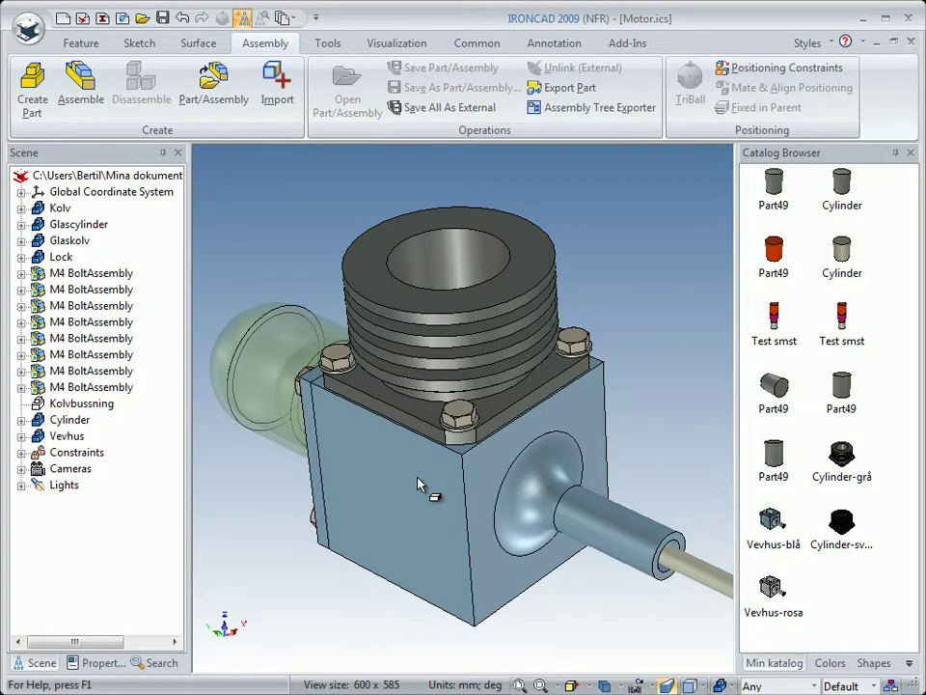
{"action": "scroll", "coordinate": [420, 488], "scroll_direction": "down", "scroll_amount": 4}
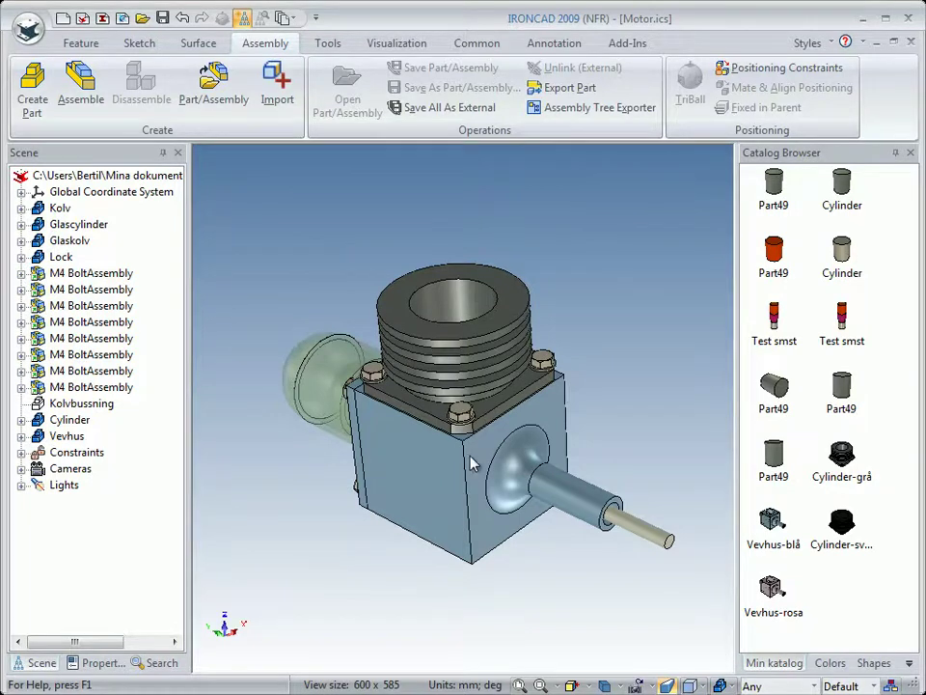
Step: Copy the cylinder head's dark grey style with Fill EyeDropper and store it in Min katalog
{"action": "left_click", "coordinate": [399, 49]}
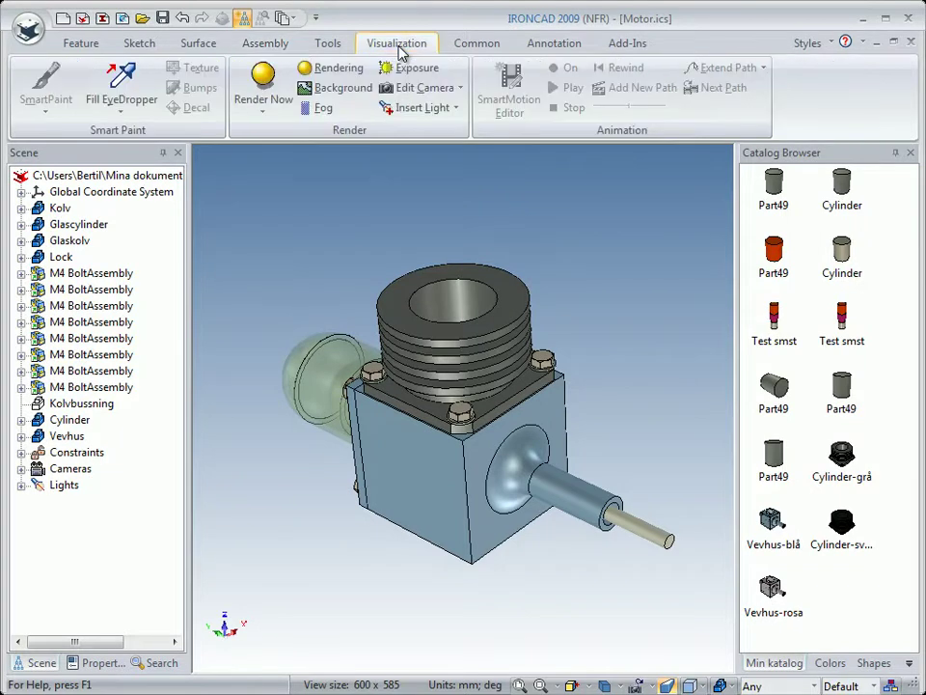
{"action": "left_click", "coordinate": [128, 88]}
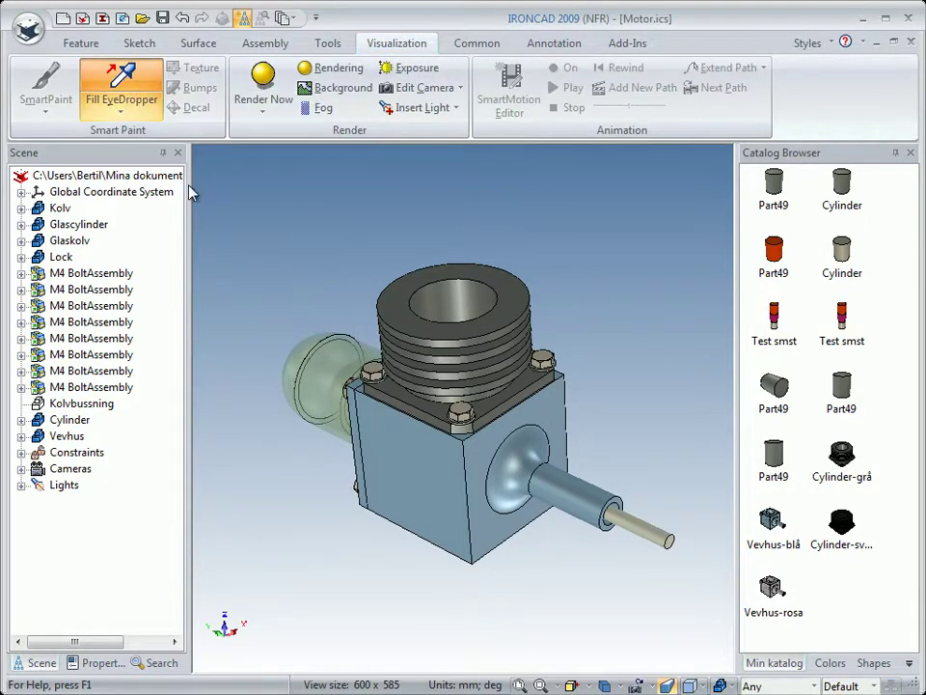
{"action": "left_click", "coordinate": [444, 324]}
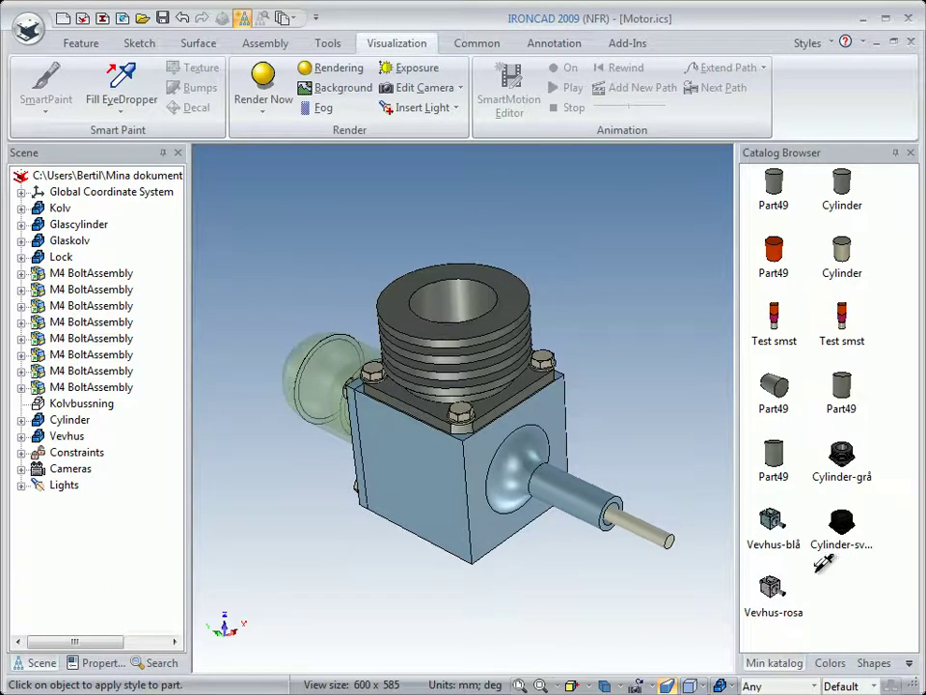
{"action": "left_click", "coordinate": [848, 582]}
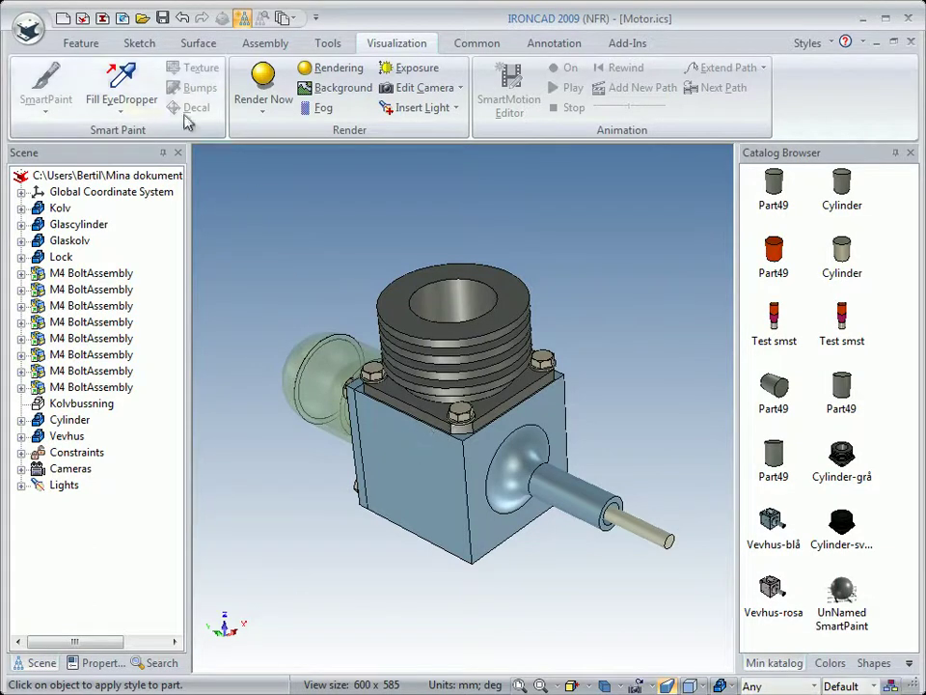
Step: Pick up the crankcase's blue paint style for Min katalog, then select Vevhus-rosa
{"action": "left_click", "coordinate": [126, 81]}
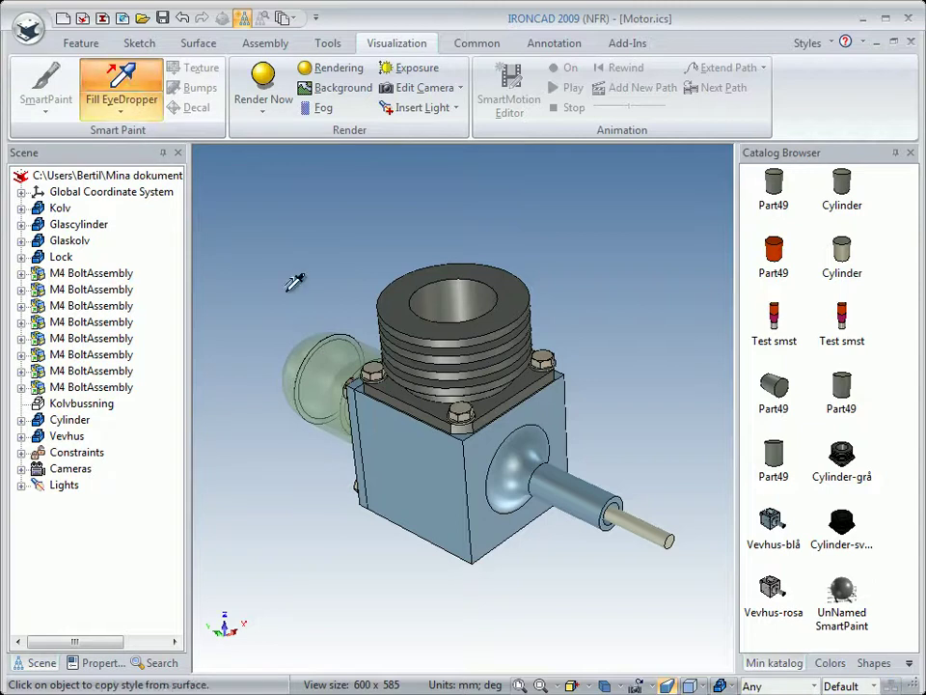
{"action": "left_click", "coordinate": [421, 466]}
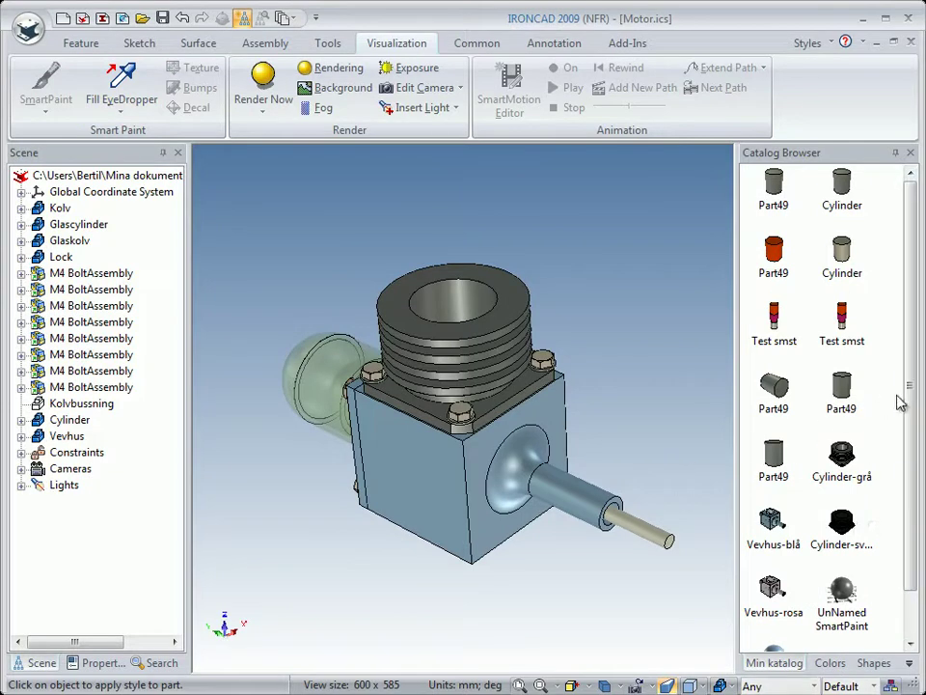
{"action": "scroll", "coordinate": [889, 403], "scroll_direction": "down", "scroll_amount": 2}
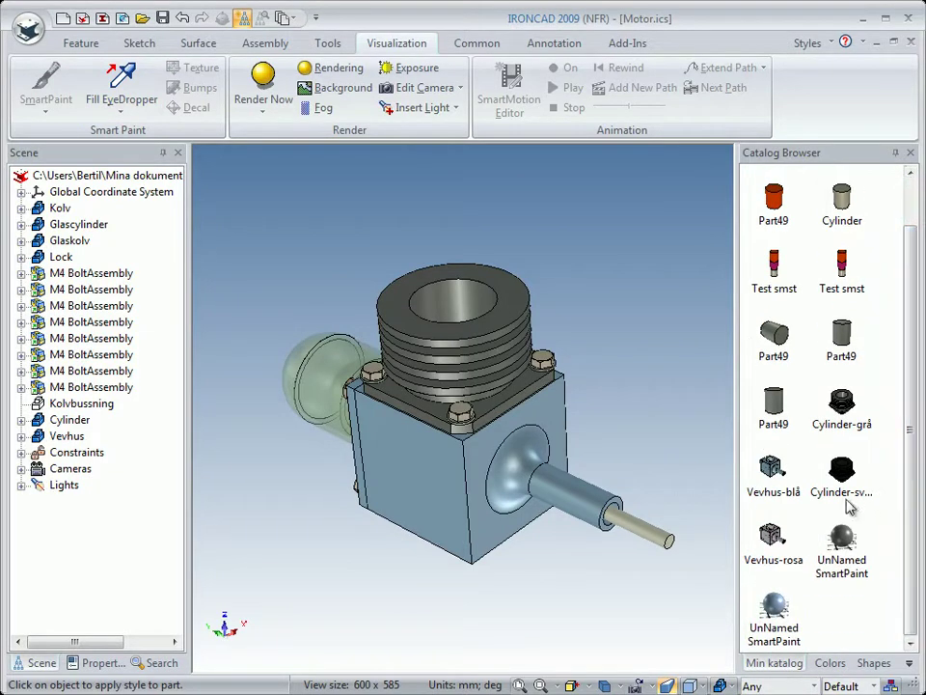
{"action": "left_click", "coordinate": [778, 537]}
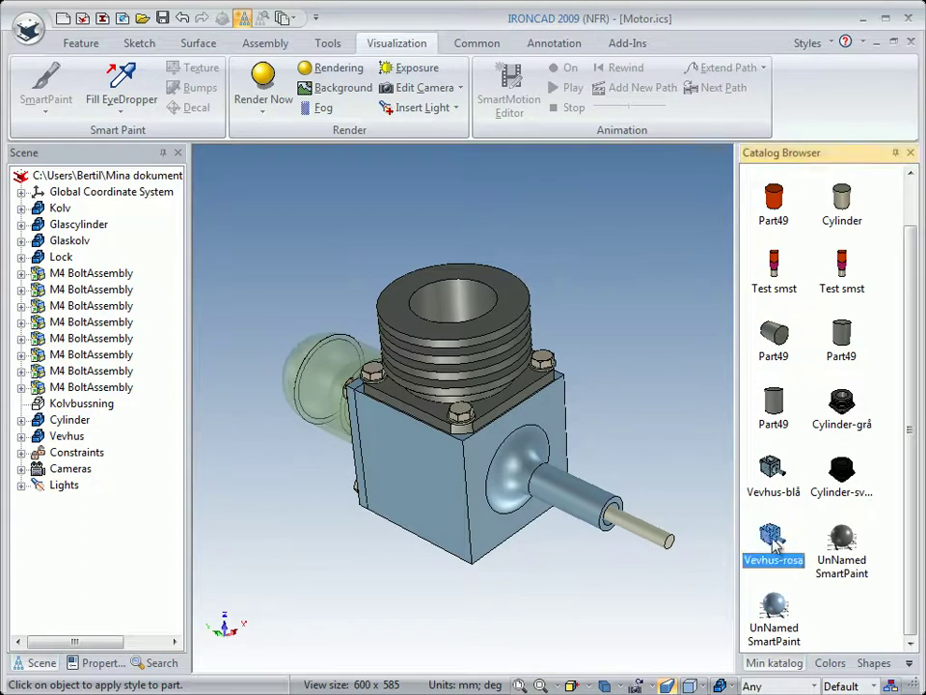
Step: Paint the crankcase with Vevhus-rosa and save its pink style as a new Min katalog SmartPaint
{"action": "left_click_drag", "start_coordinate": [770, 544], "coordinate": [443, 474]}
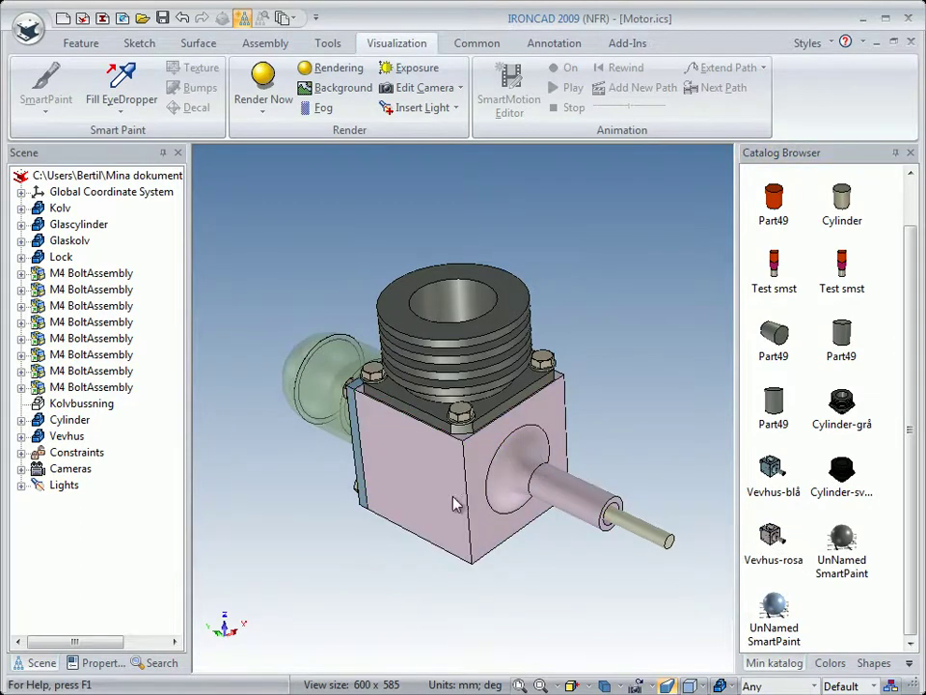
{"action": "left_click", "coordinate": [138, 97]}
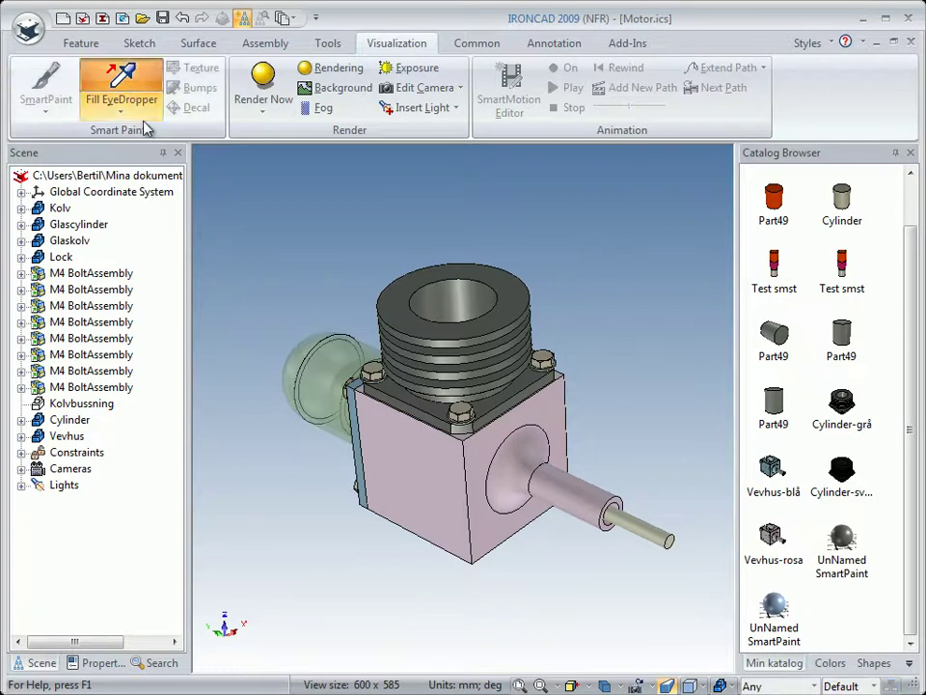
{"action": "left_click", "coordinate": [433, 453]}
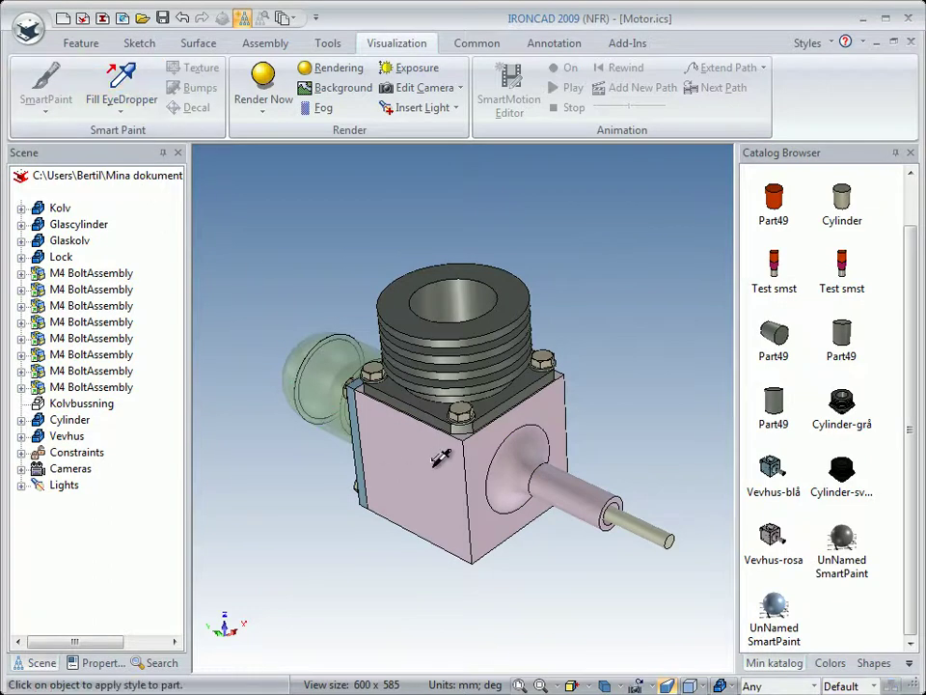
{"action": "left_click", "coordinate": [864, 622]}
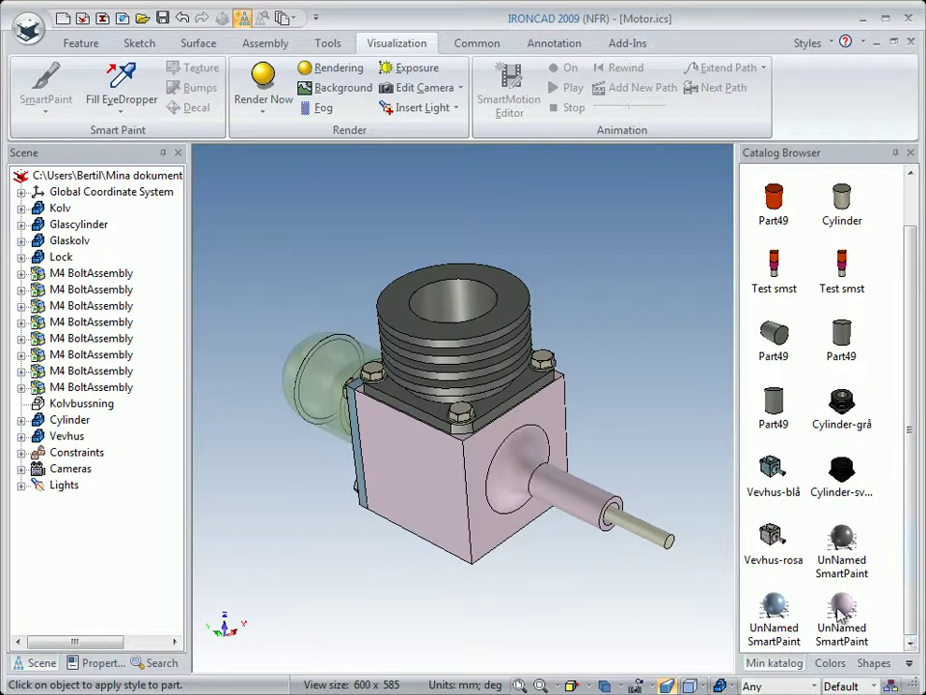
Step: Copy the Burlywood2 swatch from the Colors catalog and paste it into Min katalog
{"action": "left_click", "coordinate": [828, 664]}
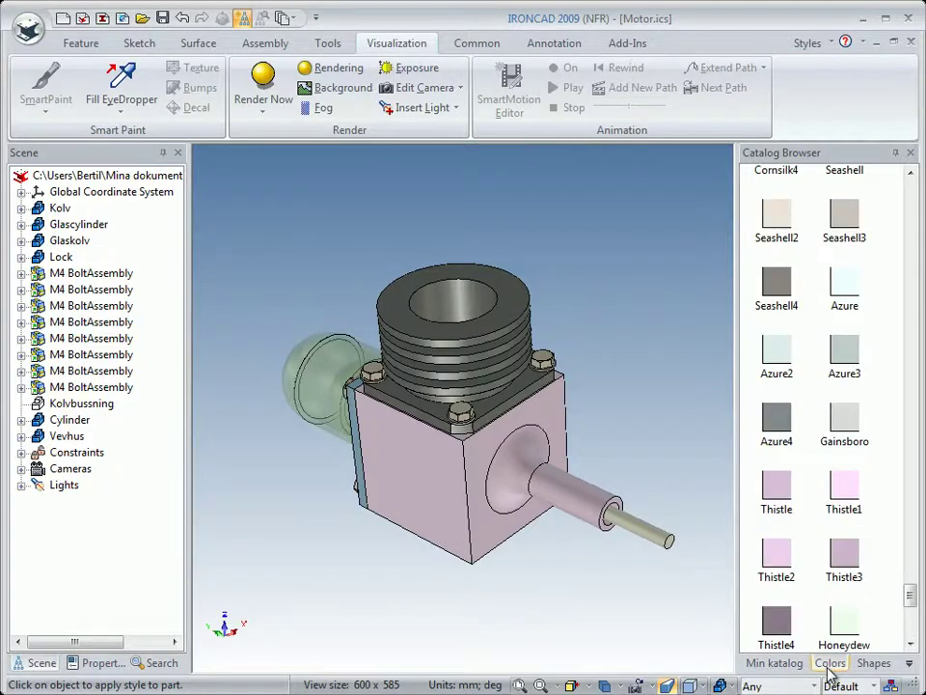
{"action": "left_click_drag", "start_coordinate": [910, 595], "coordinate": [908, 409]}
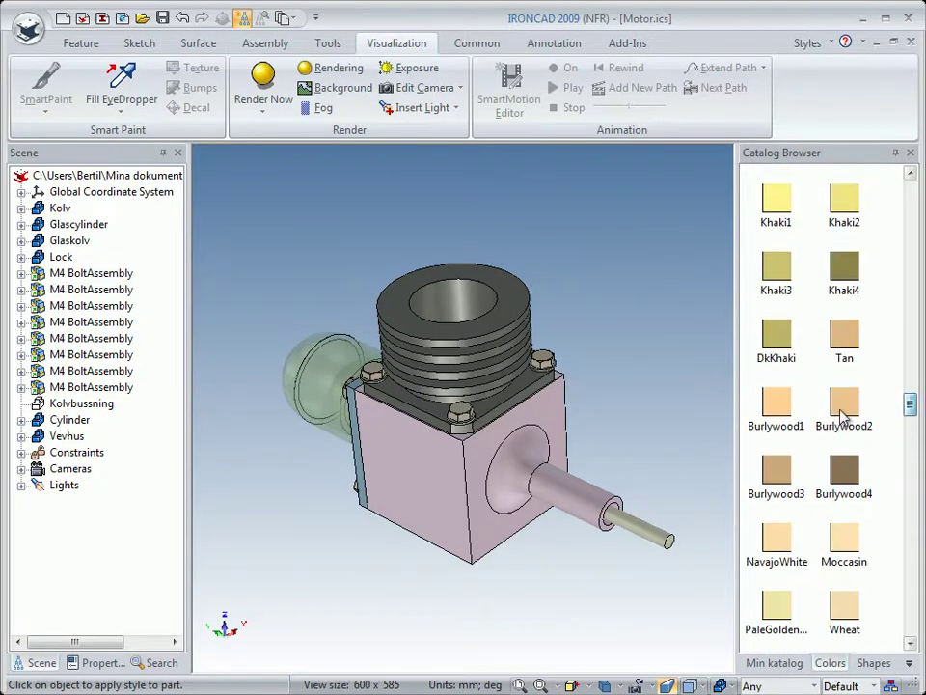
{"action": "left_click", "coordinate": [845, 409]}
{"action": "right_click", "coordinate": [846, 409]}
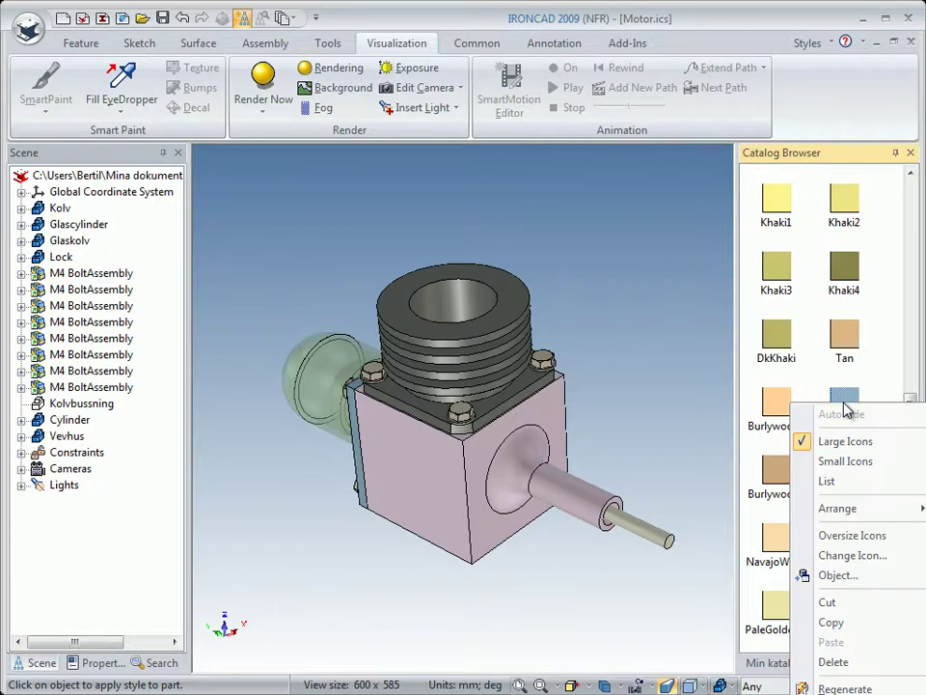
{"action": "left_click", "coordinate": [827, 625]}
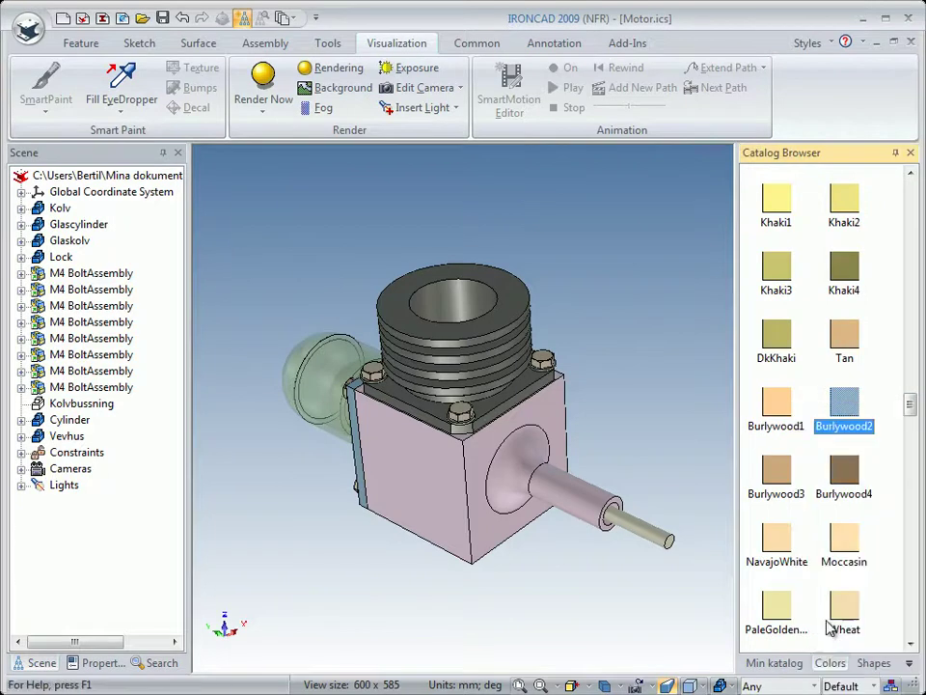
{"action": "left_click", "coordinate": [777, 662]}
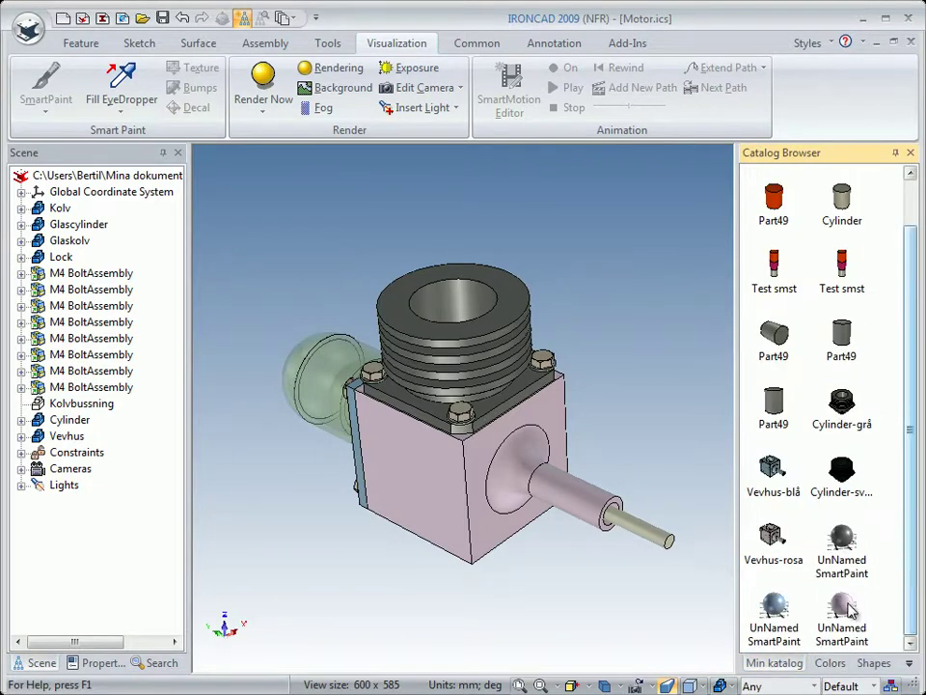
{"action": "right_click", "coordinate": [876, 591]}
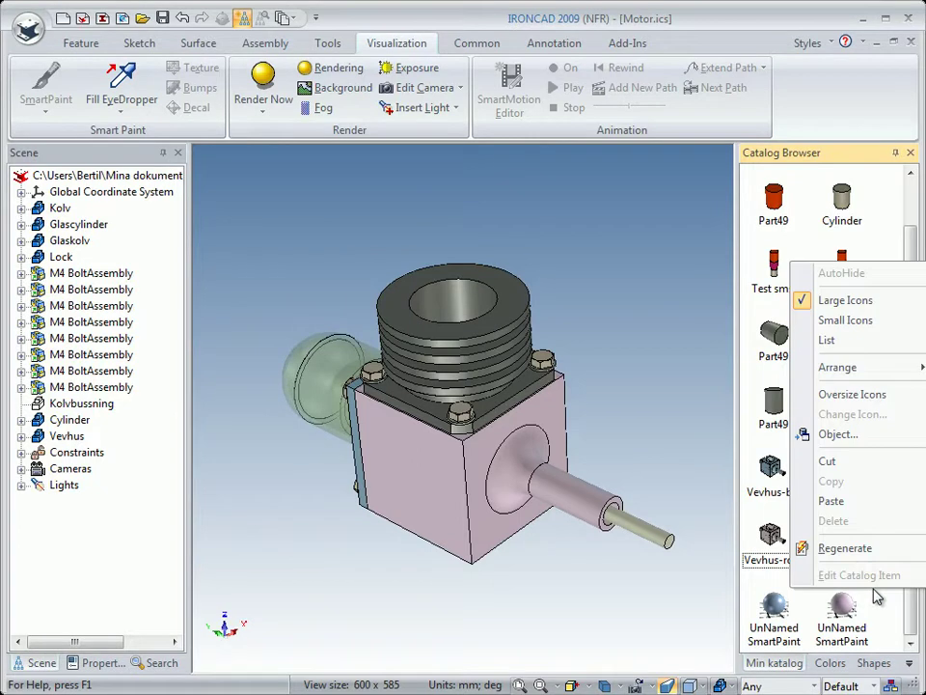
{"action": "left_click", "coordinate": [832, 501]}
{"action": "scroll", "coordinate": [916, 583], "scroll_direction": "down", "scroll_amount": 2}
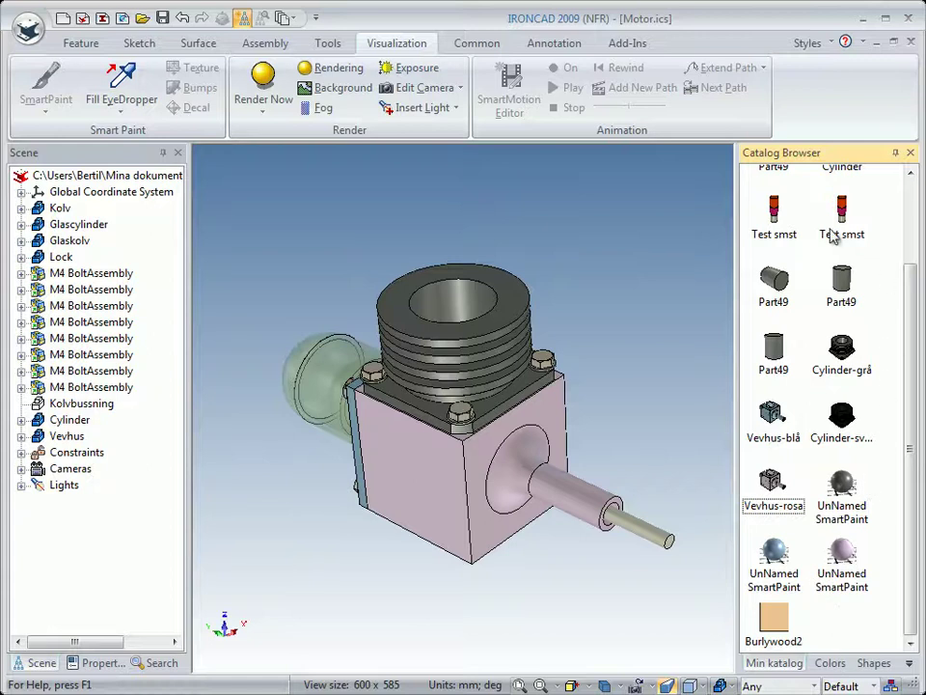
{"action": "left_click_drag", "start_coordinate": [918, 410], "coordinate": [905, 326]}
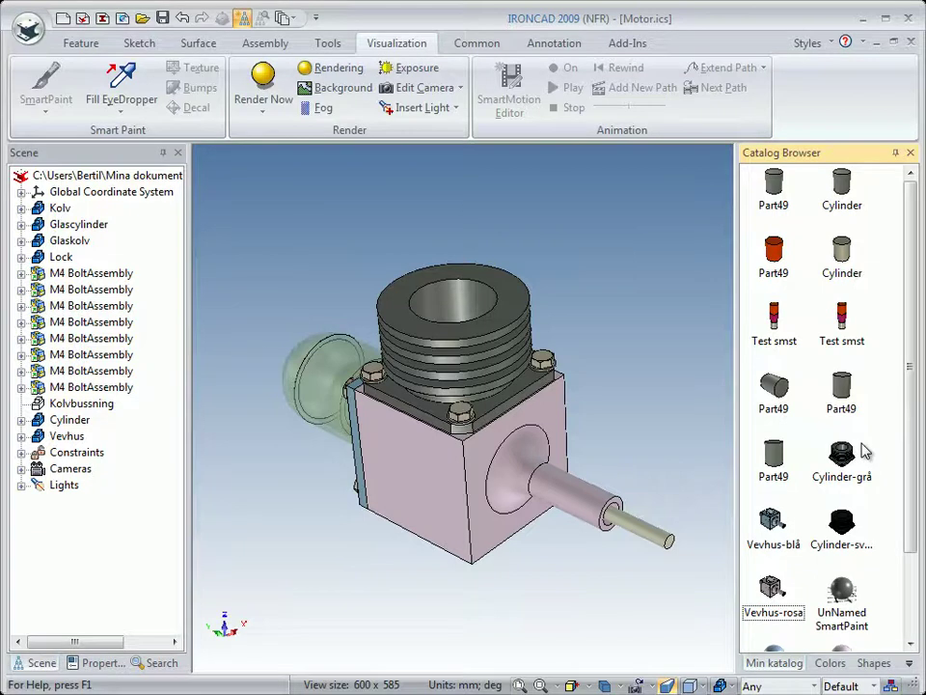
{"action": "left_click_drag", "start_coordinate": [911, 434], "coordinate": [912, 517]}
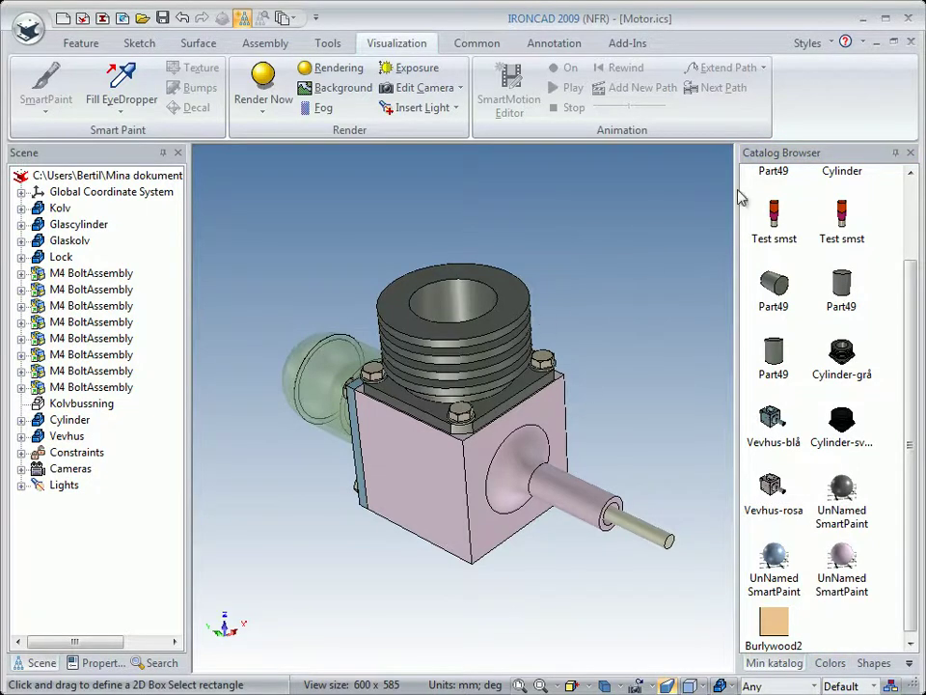
Step: Close the Motor document, declining to save its externally linked files
{"action": "left_click", "coordinate": [912, 46]}
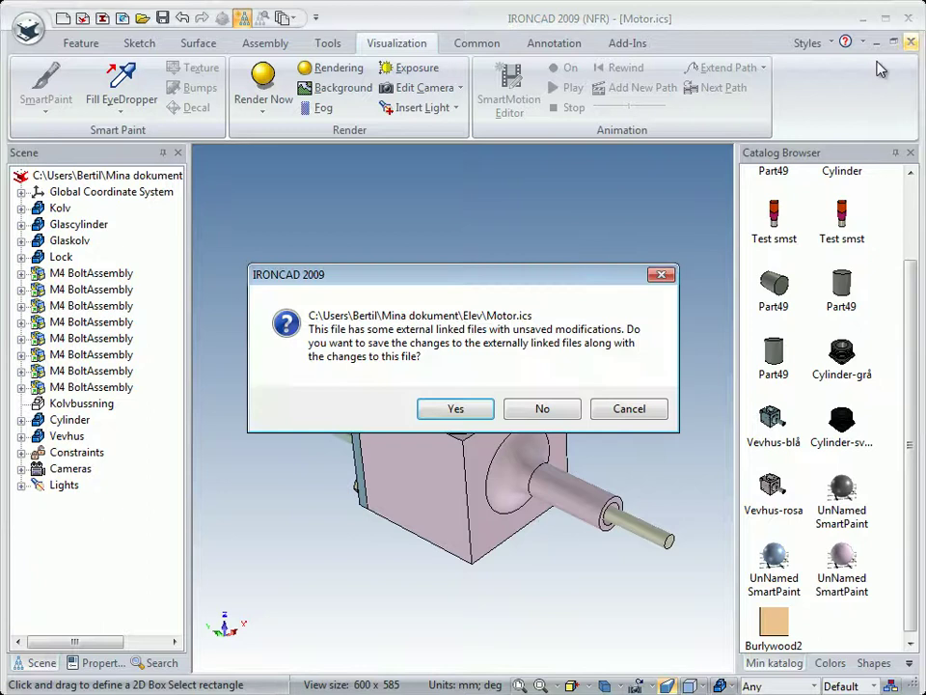
{"action": "left_click", "coordinate": [555, 407]}
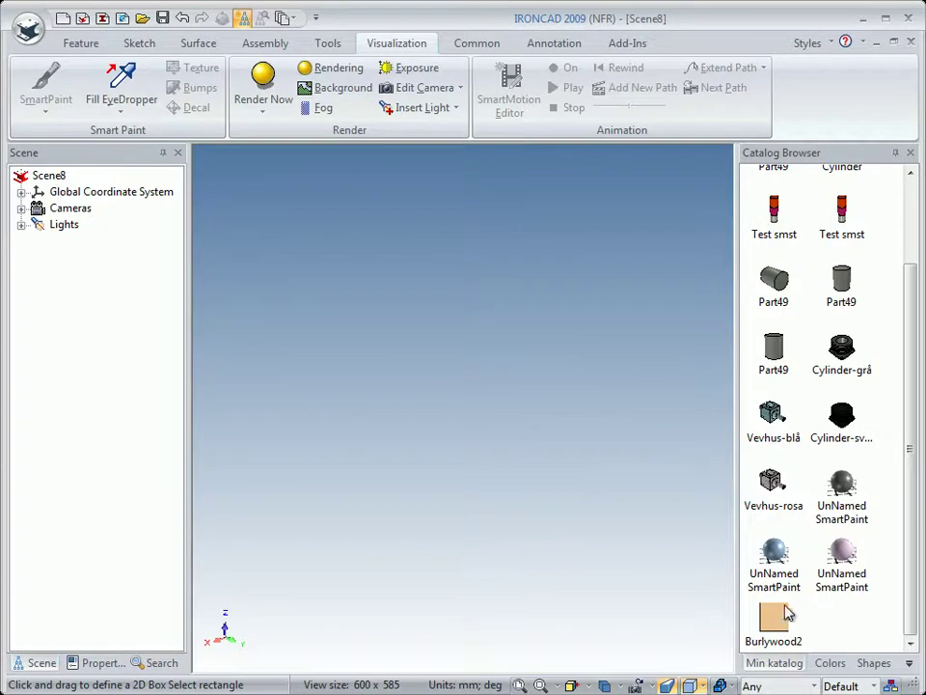
{"action": "left_click", "coordinate": [776, 555]}
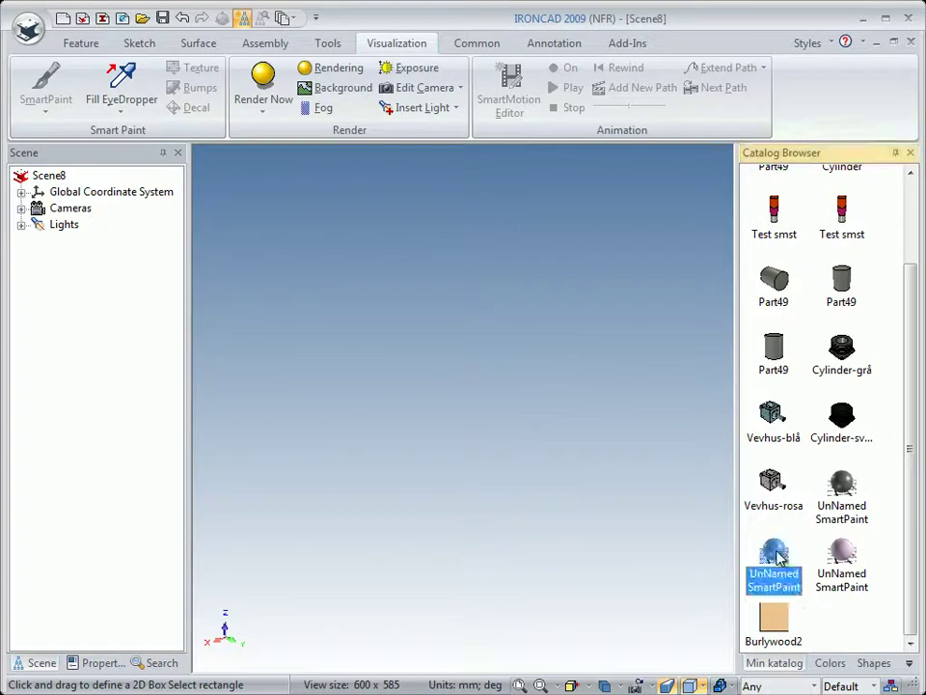
{"action": "right_click", "coordinate": [779, 555]}
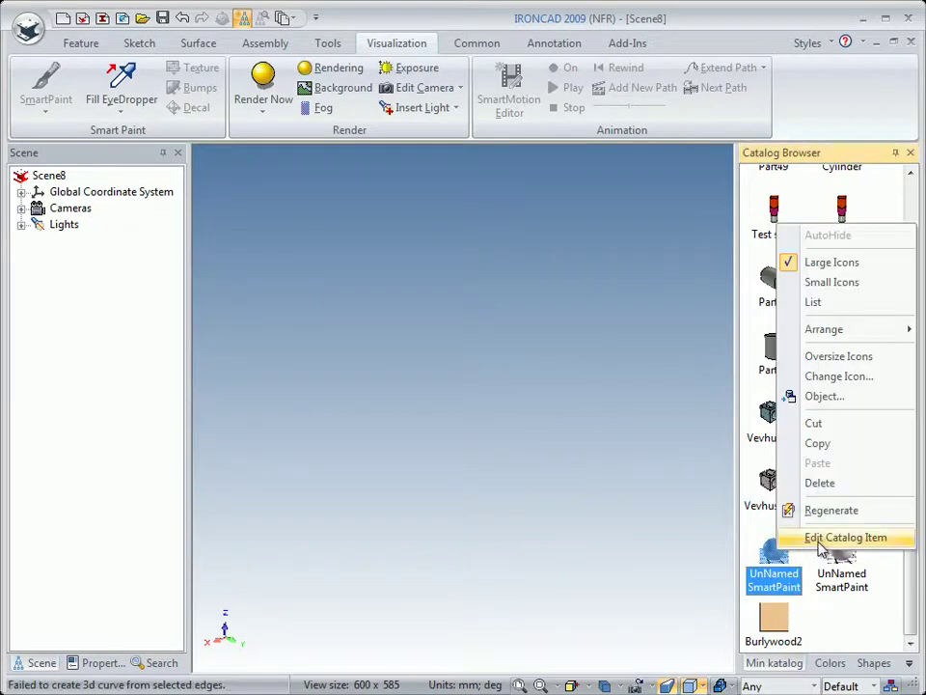
{"action": "left_click", "coordinate": [821, 537]}
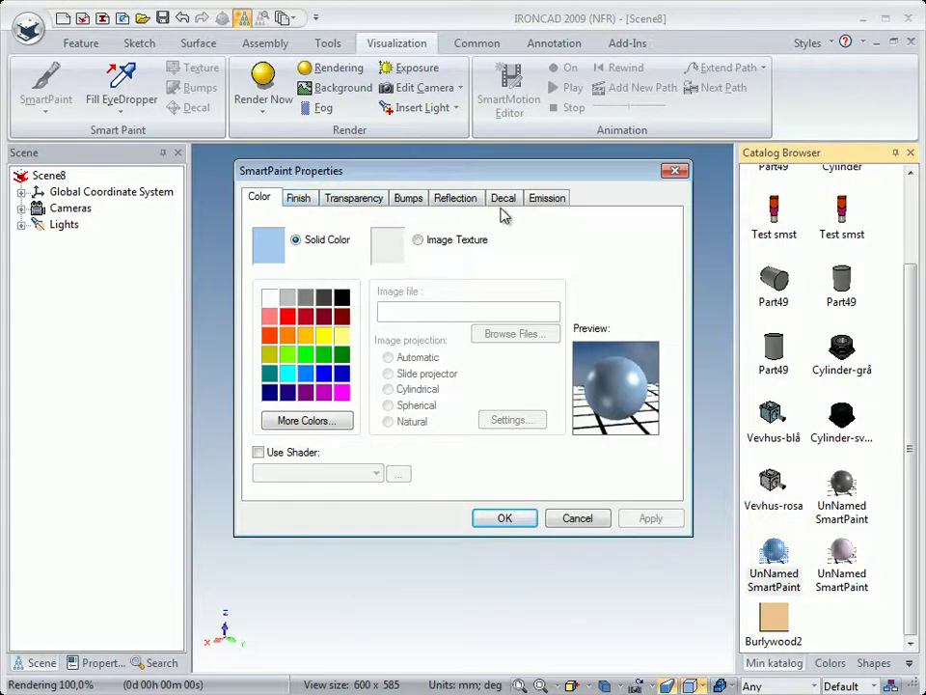
{"action": "left_click", "coordinate": [557, 521]}
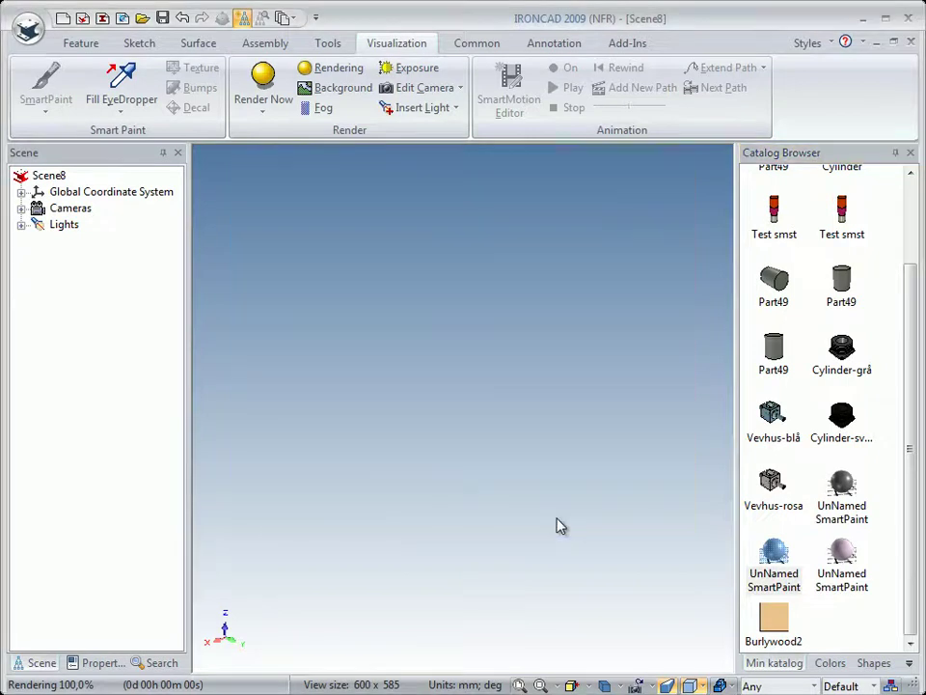
Step: Open the Part49 catalog item for editing and select its tan cylinder
{"action": "right_click", "coordinate": [772, 413]}
{"action": "right_click", "coordinate": [771, 349]}
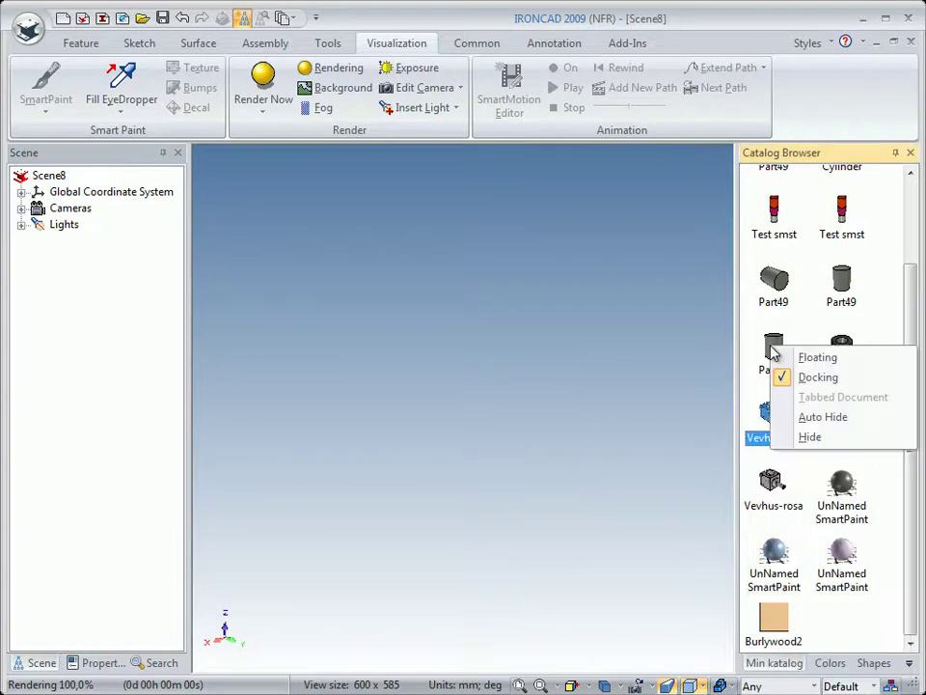
{"action": "left_click", "coordinate": [704, 348]}
{"action": "right_click", "coordinate": [772, 349]}
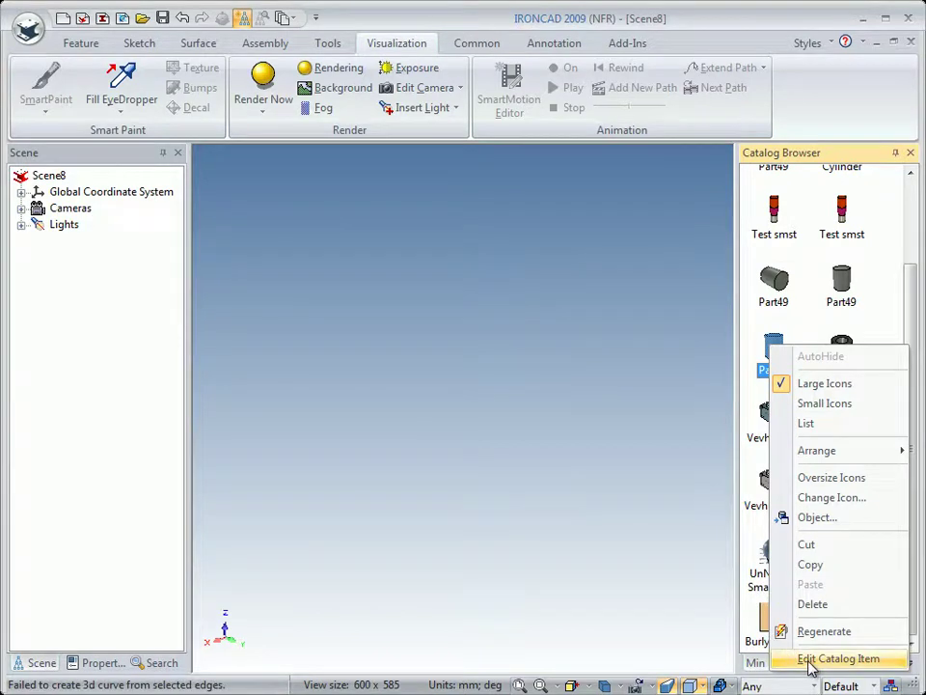
{"action": "left_click", "coordinate": [811, 661]}
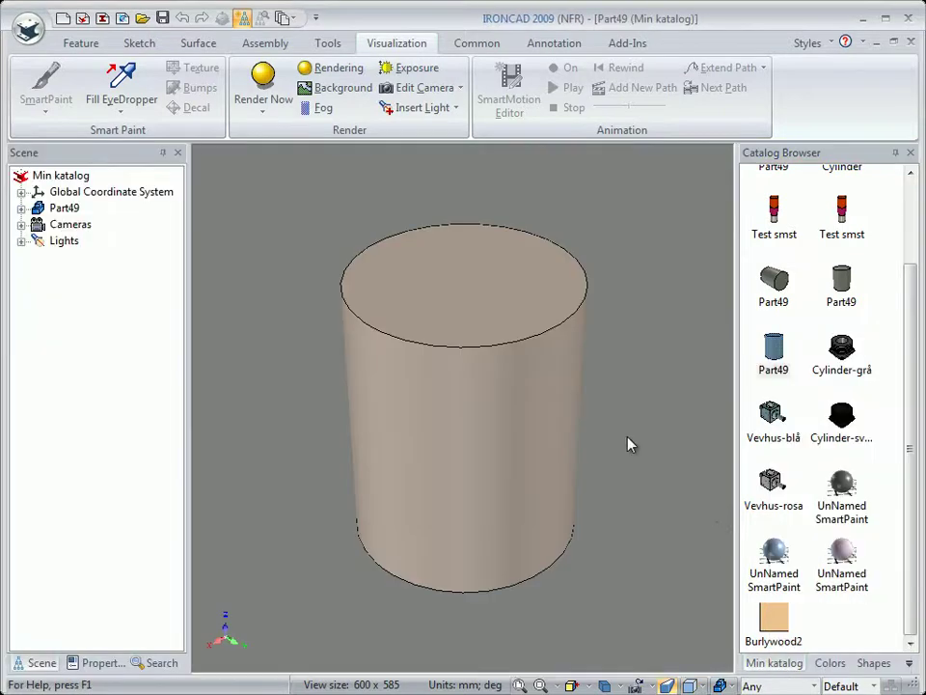
{"action": "left_click", "coordinate": [513, 337]}
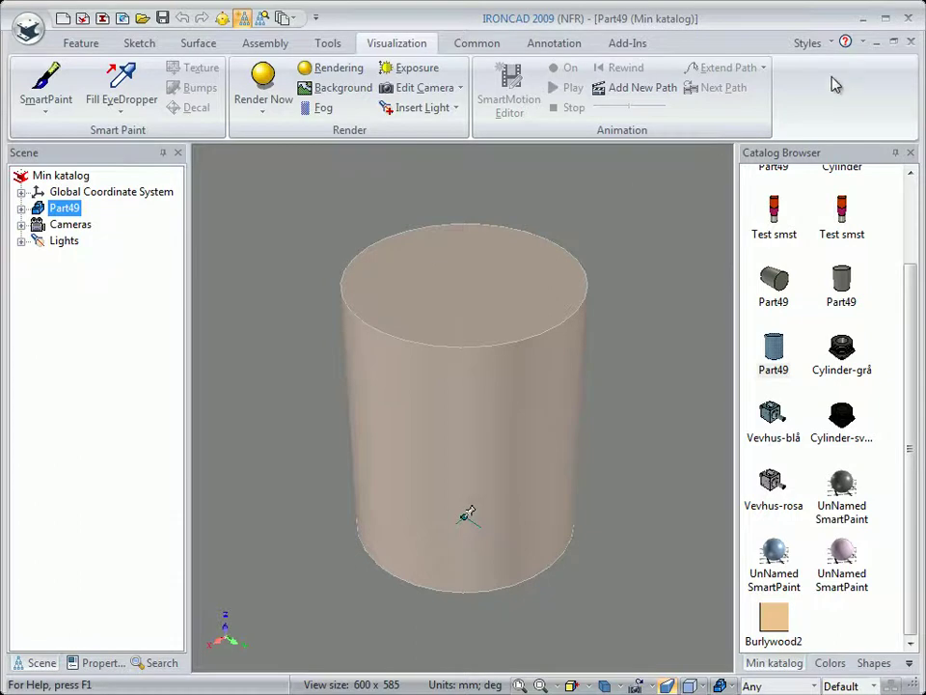
Step: Close Part49 without saving, then select Part49 again in the Catalog Browser
{"action": "left_click", "coordinate": [908, 41]}
{"action": "left_click", "coordinate": [479, 399]}
{"action": "left_click_drag", "start_coordinate": [915, 313], "coordinate": [897, 208]}
{"action": "left_click", "coordinate": [843, 193]}
{"action": "left_click", "coordinate": [772, 182]}
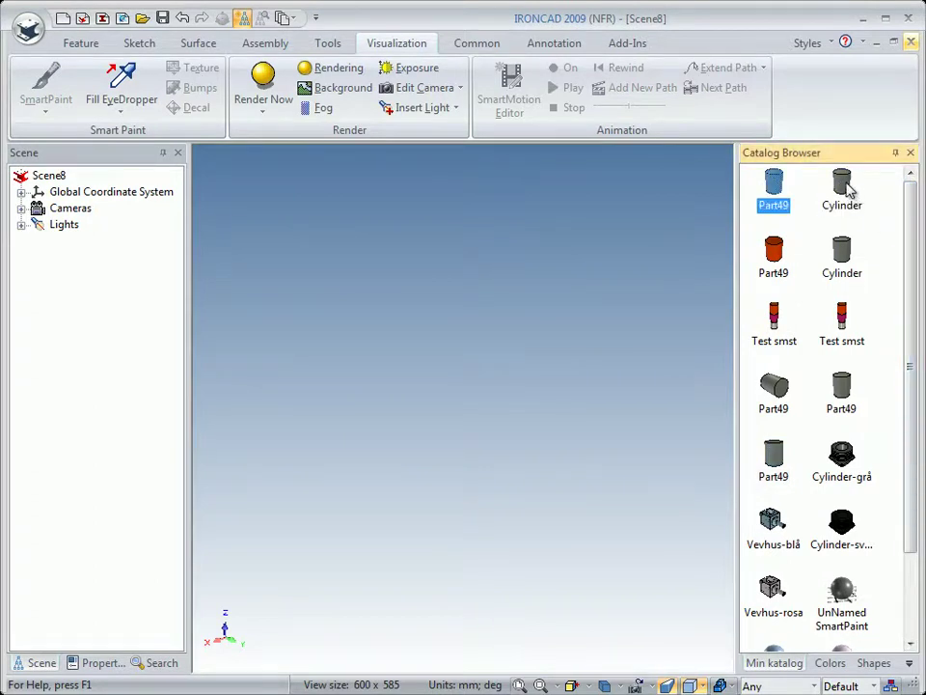
{"action": "left_click", "coordinate": [848, 189]}
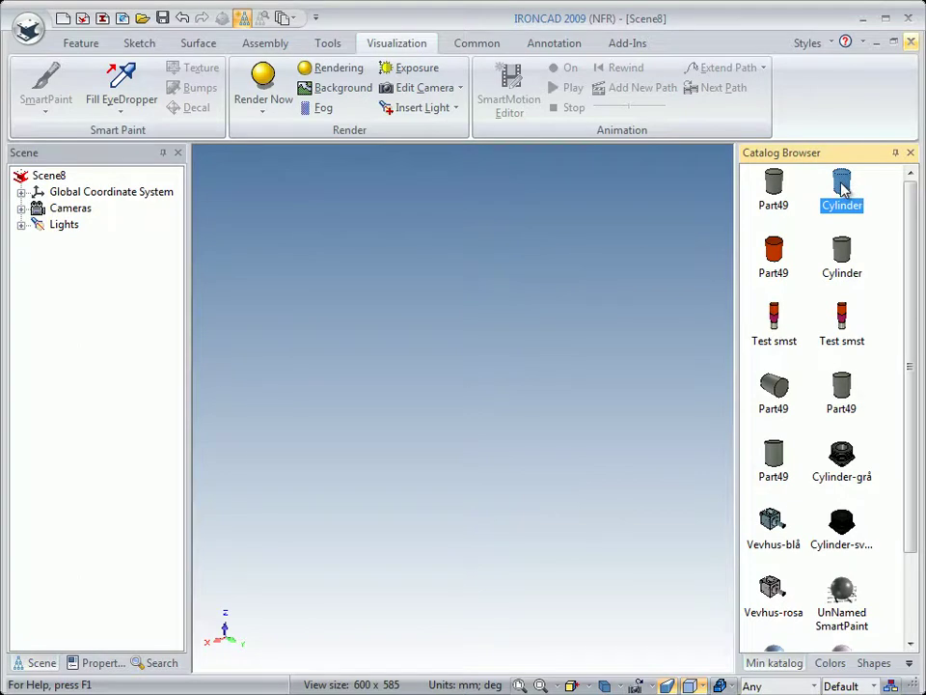
{"action": "right_click", "coordinate": [841, 185]}
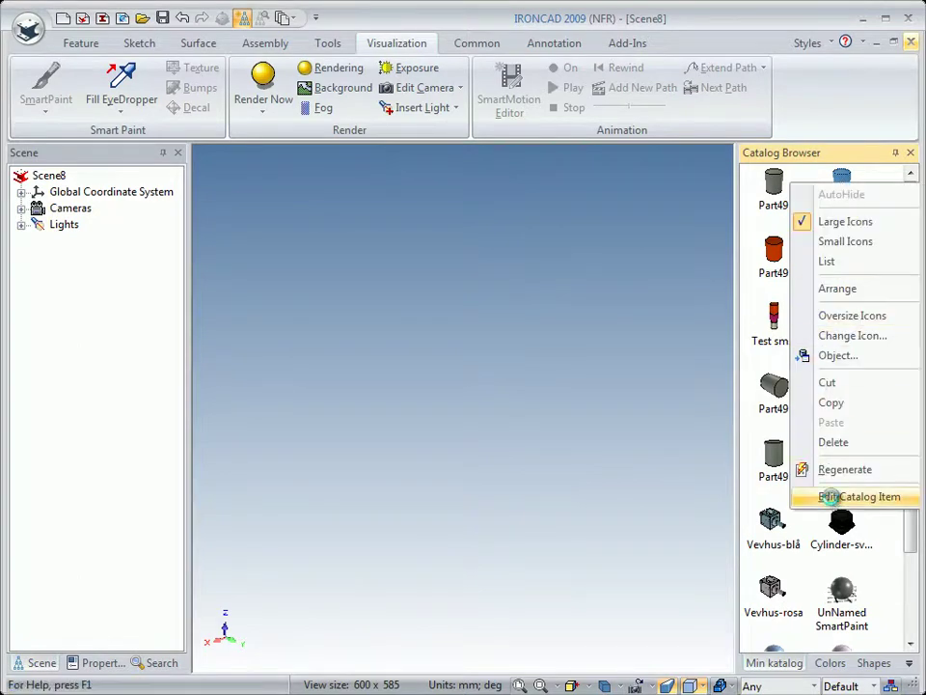
{"action": "left_click", "coordinate": [833, 498]}
{"action": "left_click", "coordinate": [521, 384]}
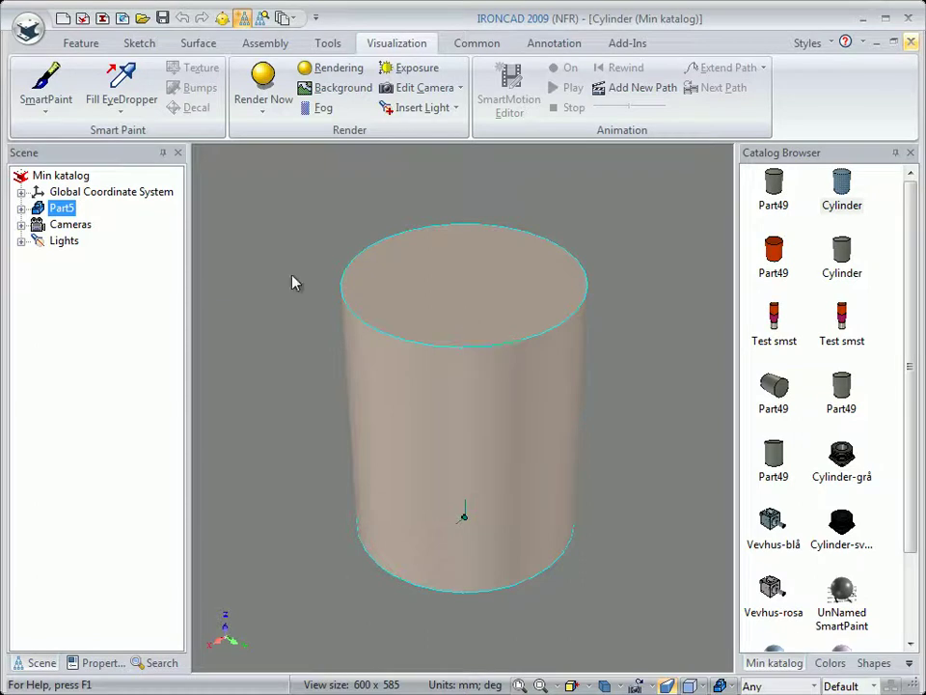
{"action": "left_click", "coordinate": [21, 208]}
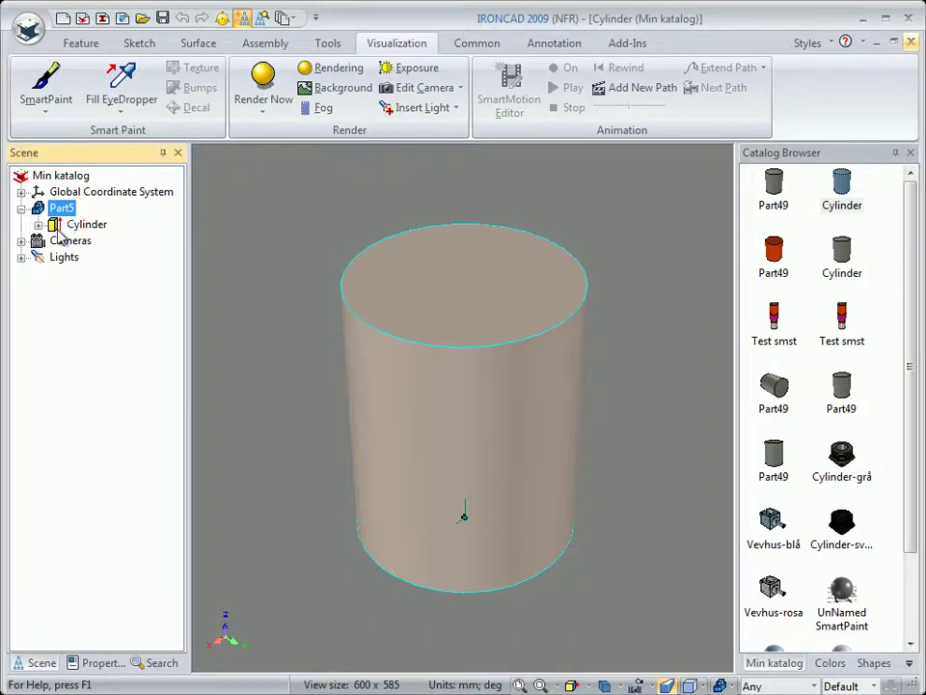
{"action": "left_click", "coordinate": [58, 228]}
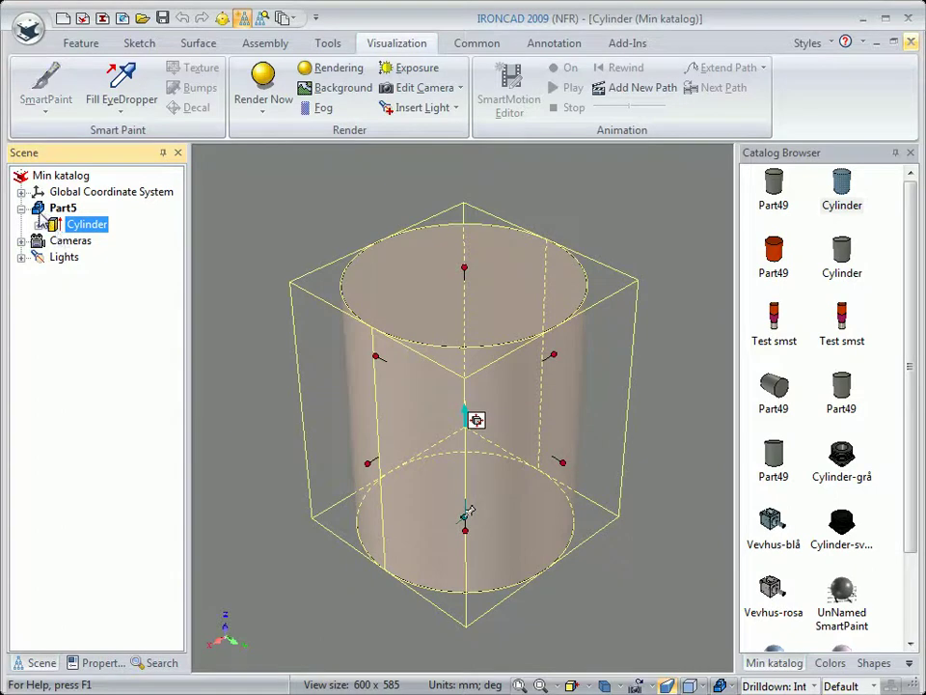
{"action": "left_click", "coordinate": [21, 208]}
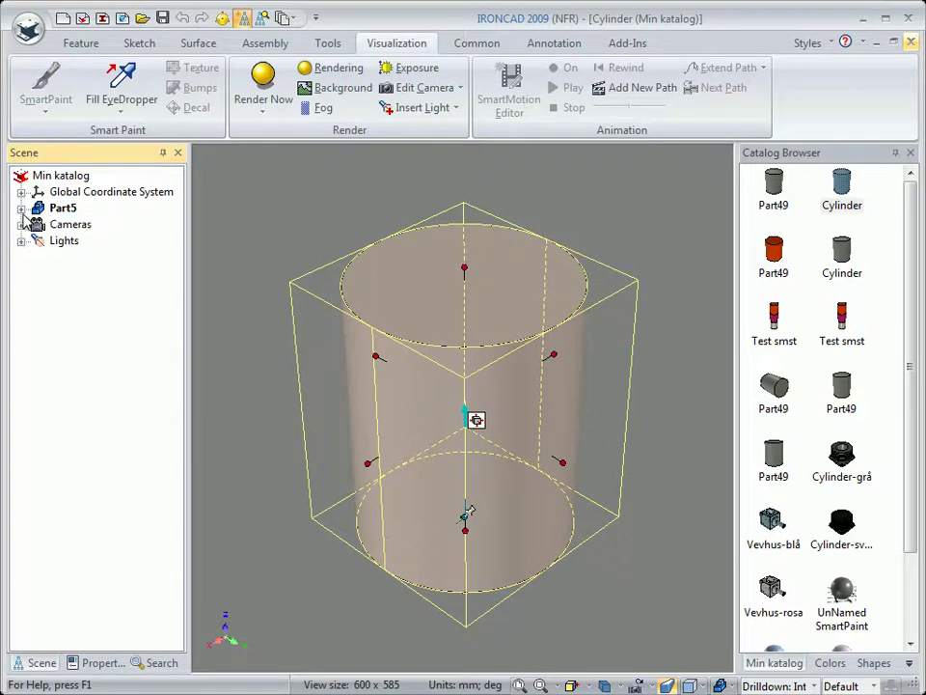
{"action": "left_click", "coordinate": [270, 233]}
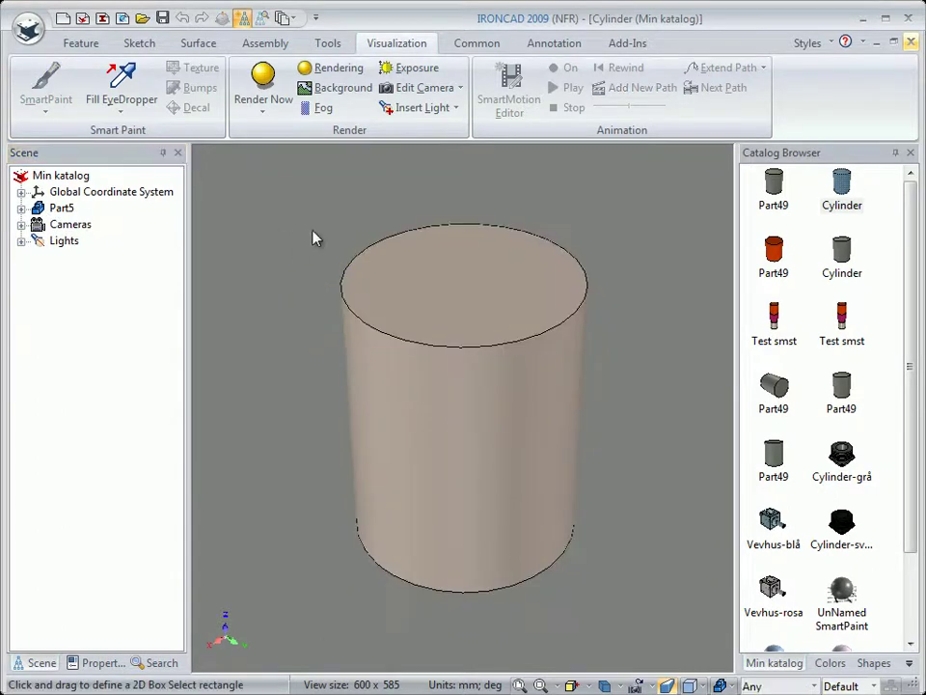
{"action": "left_click", "coordinate": [910, 42]}
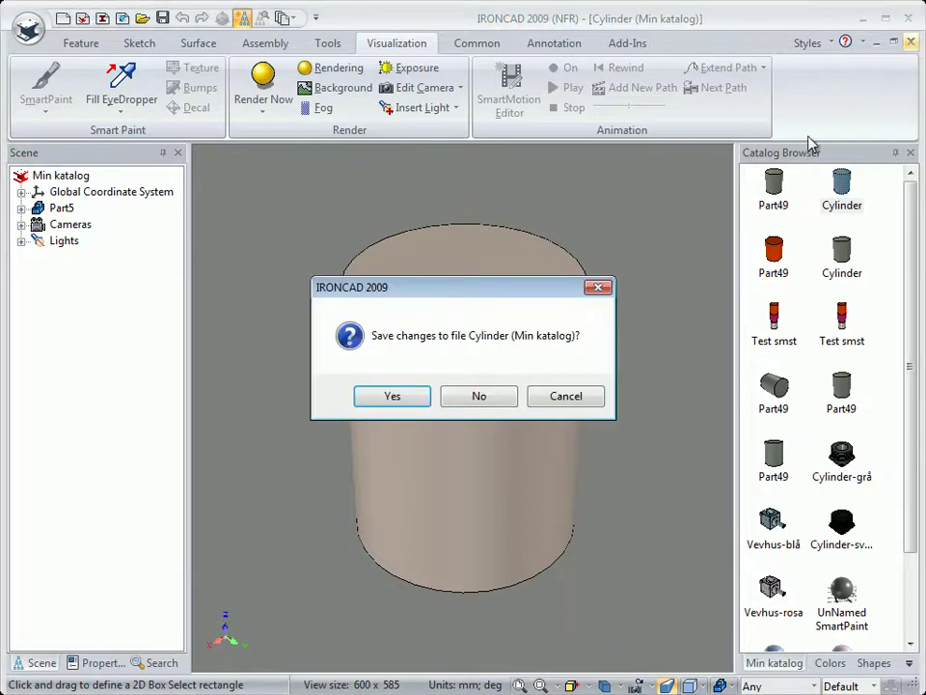
{"action": "left_click", "coordinate": [485, 398]}
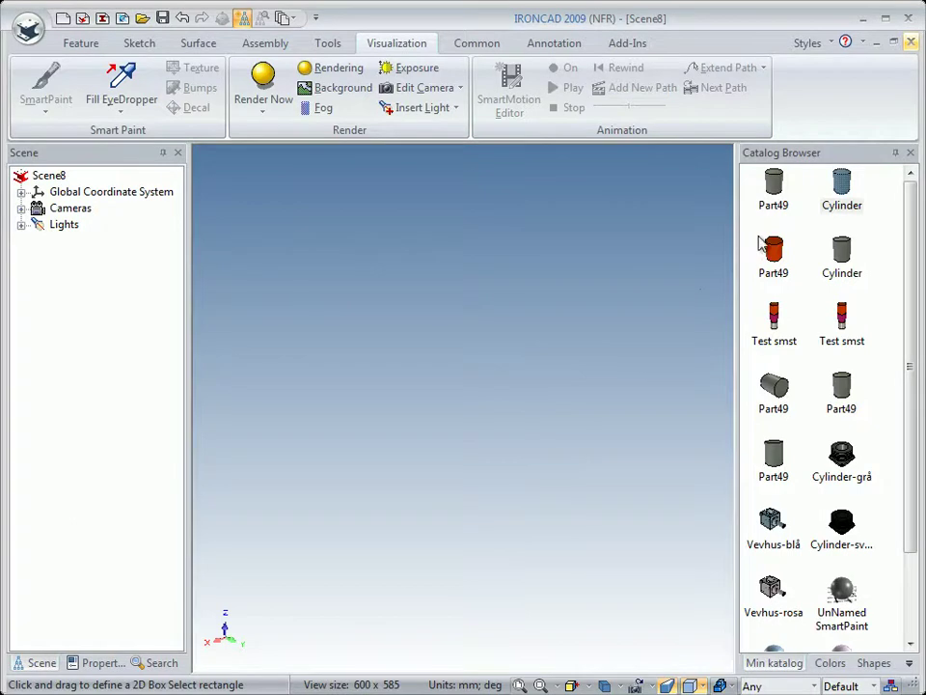
Step: Drag Part49 into Scene8, stack a Cylinder on top, then delete that upper cylinder
{"action": "left_click_drag", "start_coordinate": [773, 183], "coordinate": [510, 472]}
{"action": "left_click_drag", "start_coordinate": [842, 189], "coordinate": [516, 333]}
{"action": "left_click", "coordinate": [529, 279]}
{"action": "left_click", "coordinate": [527, 274]}
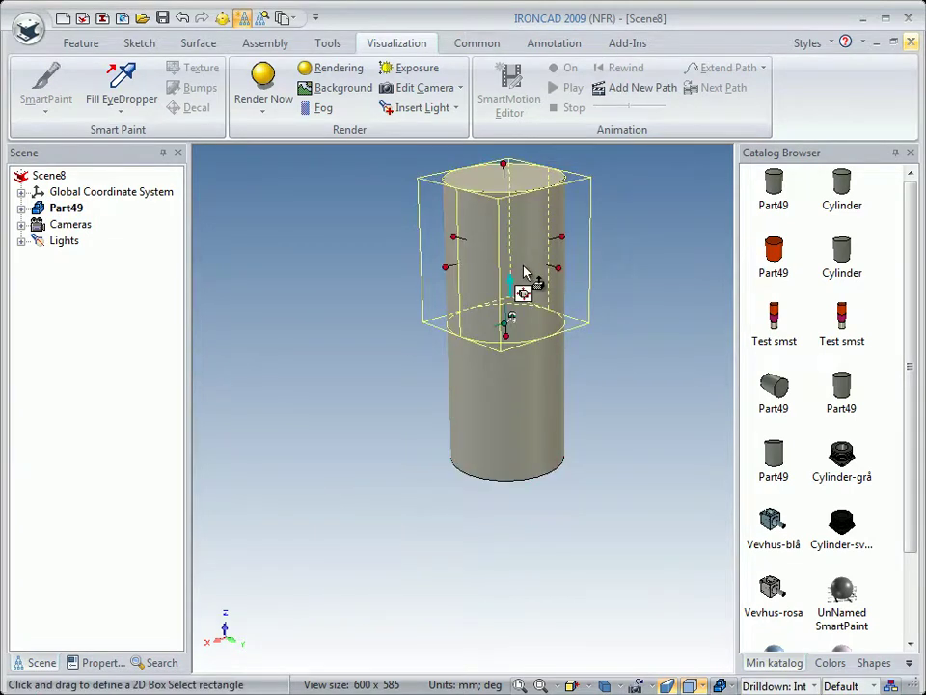
{"action": "key", "text": "Delete"}
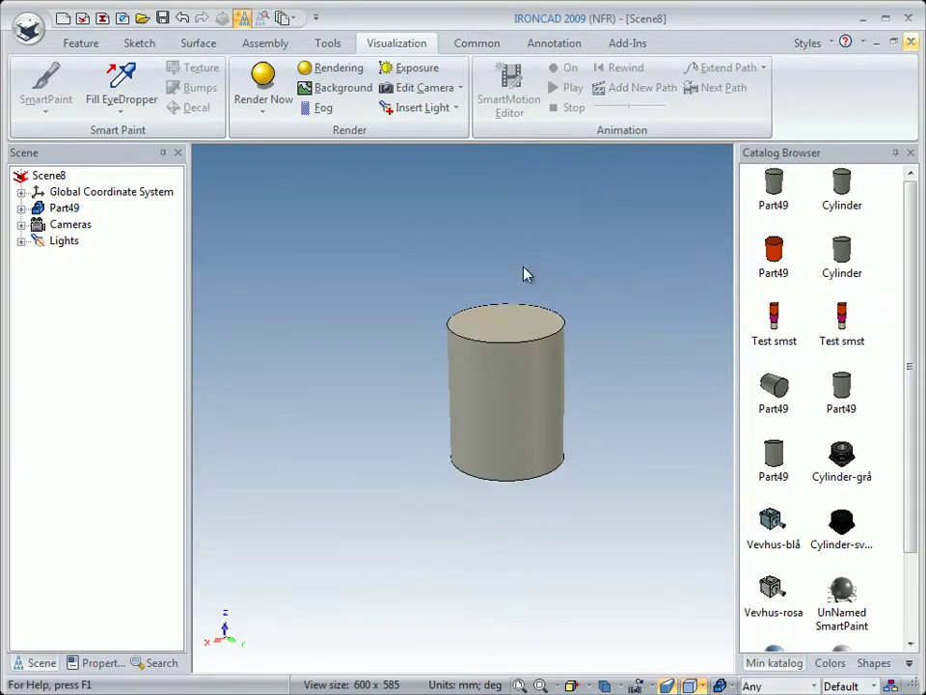
{"action": "right_click", "coordinate": [839, 183]}
Step: Cut a deep, widened H Cylinder bore into the Cylinder catalog item's top face and save it
{"action": "left_click", "coordinate": [830, 499]}
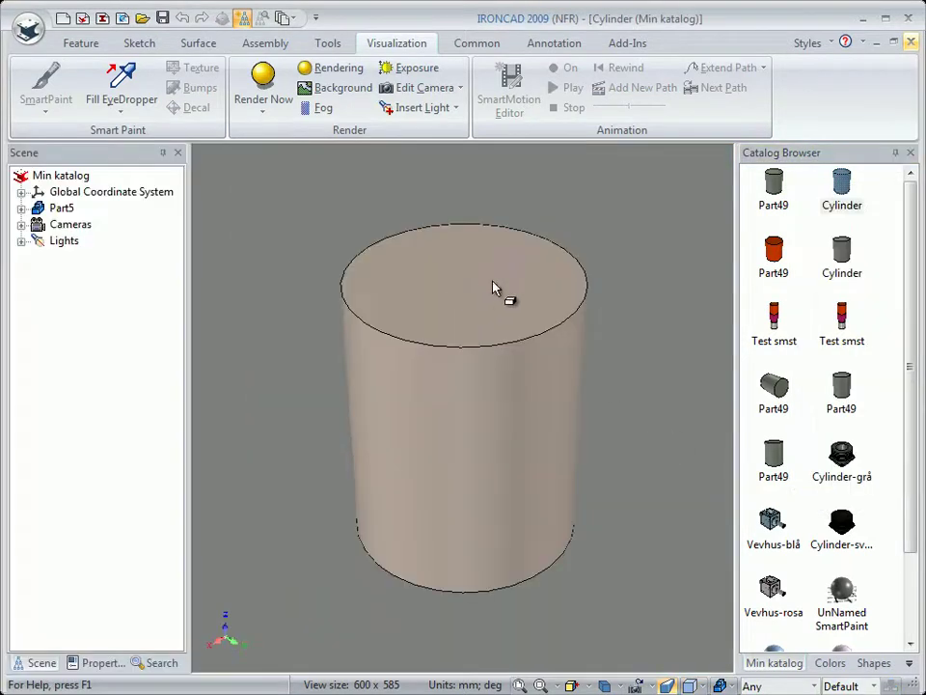
{"action": "left_click", "coordinate": [872, 664]}
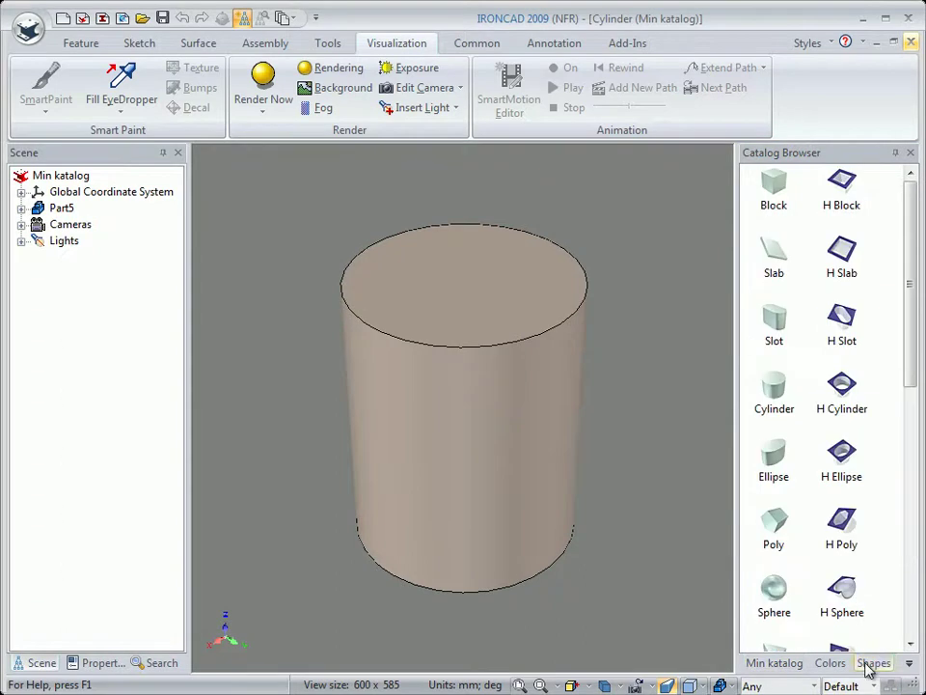
{"action": "left_click_drag", "start_coordinate": [841, 386], "coordinate": [466, 282]}
{"action": "left_click_drag", "start_coordinate": [476, 347], "coordinate": [459, 475]}
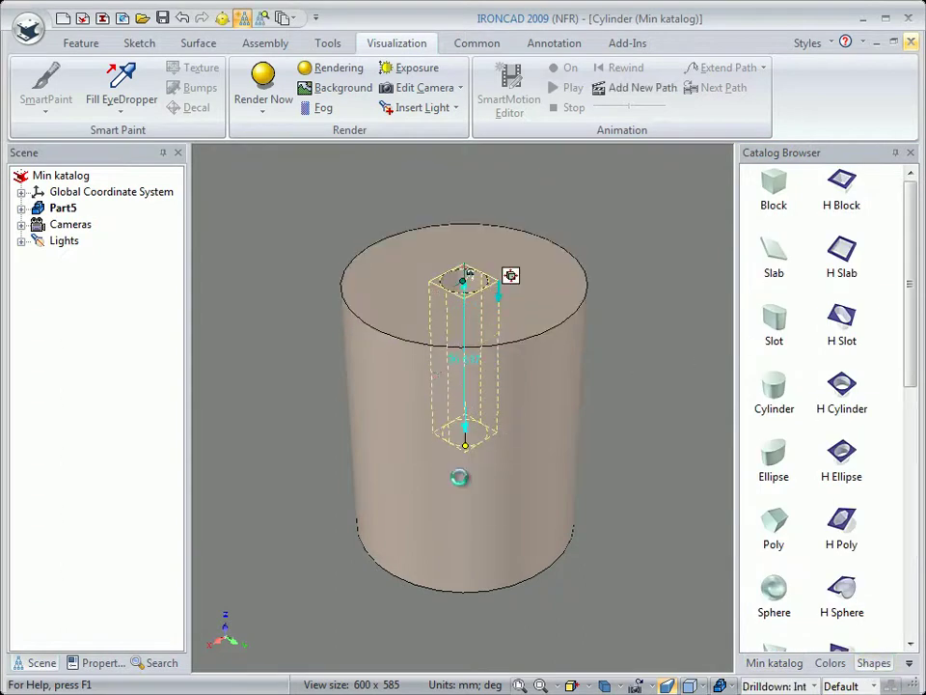
{"action": "left_click_drag", "start_coordinate": [502, 372], "coordinate": [531, 396]}
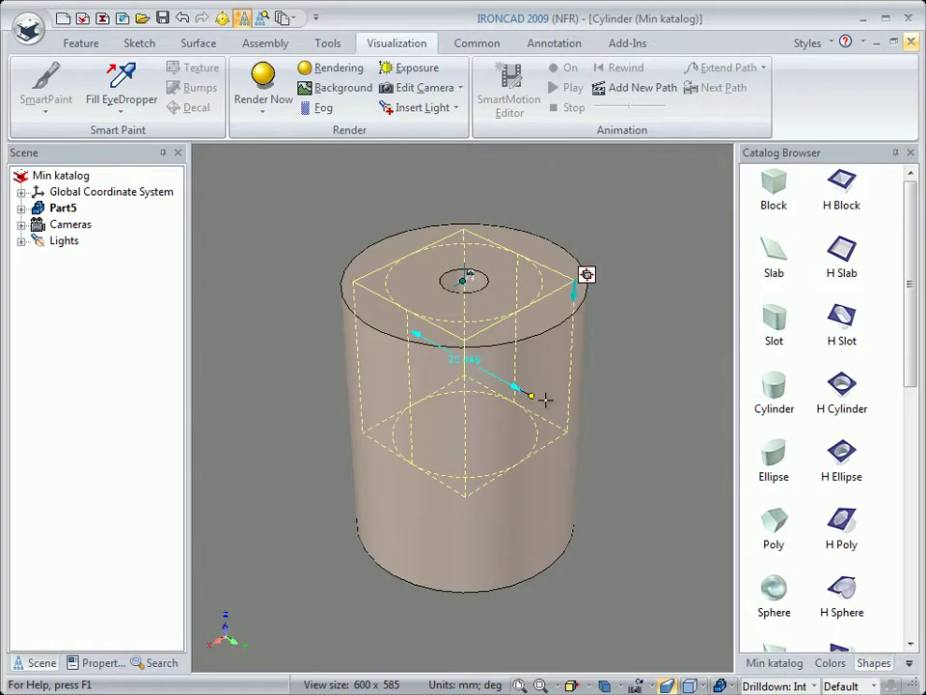
{"action": "left_click", "coordinate": [610, 371]}
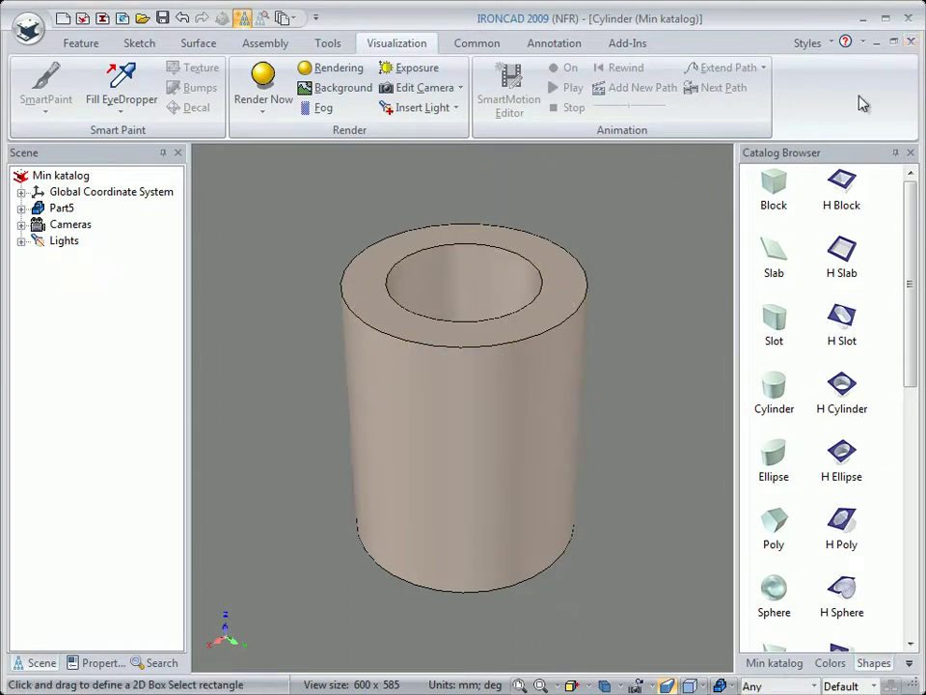
{"action": "left_click", "coordinate": [911, 42]}
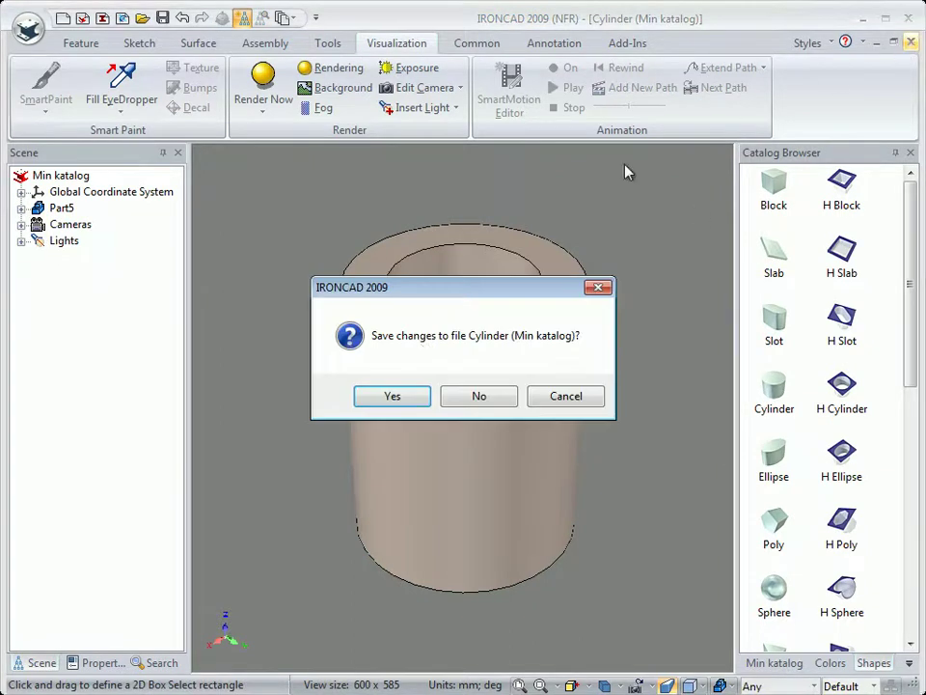
{"action": "left_click", "coordinate": [396, 394]}
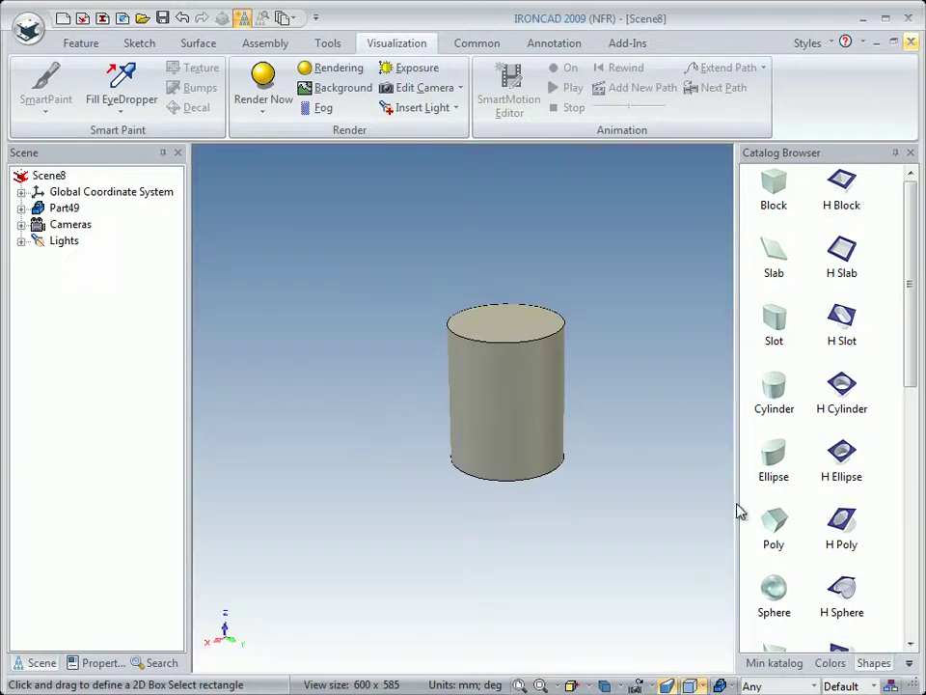
Step: Stack the bored Cylinder from Min katalog on Part49, inspect its opening, then delete the Part5 tube
{"action": "left_click", "coordinate": [769, 663]}
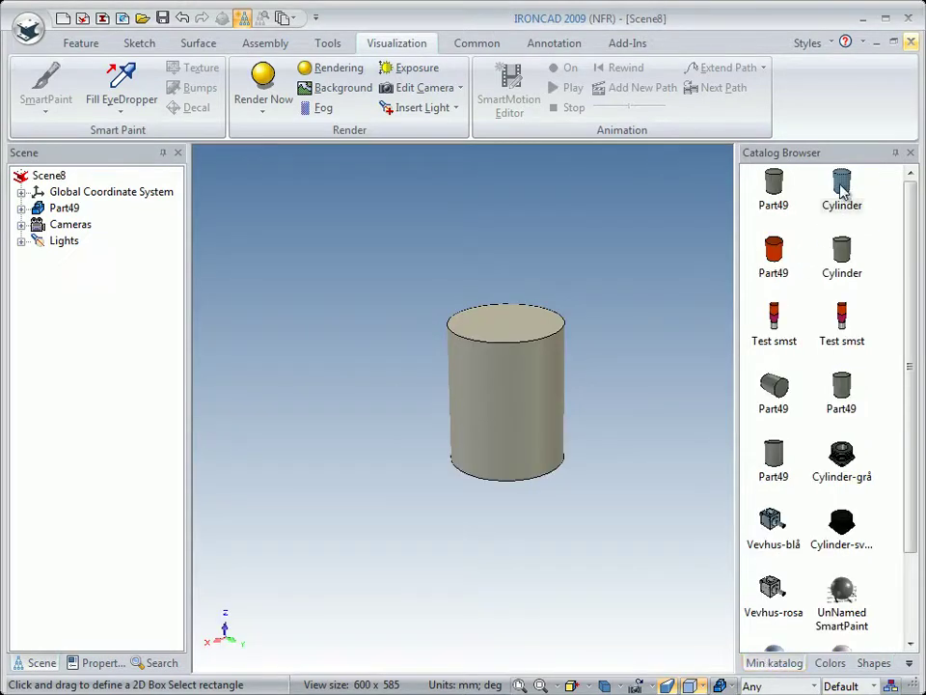
{"action": "left_click_drag", "start_coordinate": [842, 183], "coordinate": [515, 330]}
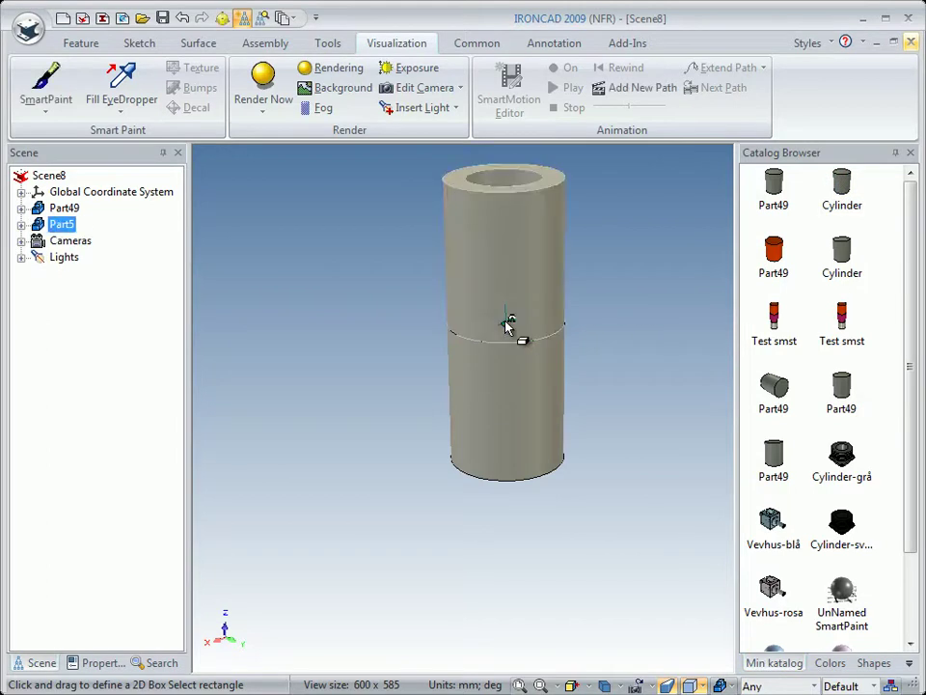
{"action": "left_click", "coordinate": [599, 254]}
{"action": "left_click", "coordinate": [518, 268]}
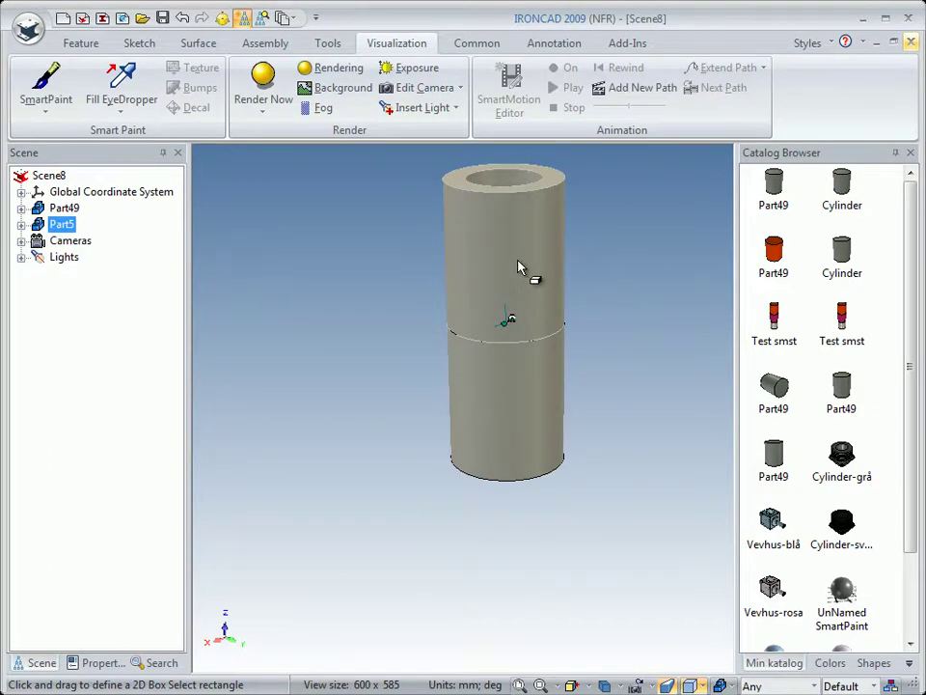
{"action": "middle_click_drag", "start_coordinate": [375, 201], "coordinate": [482, 265]}
{"action": "left_click", "coordinate": [485, 259]}
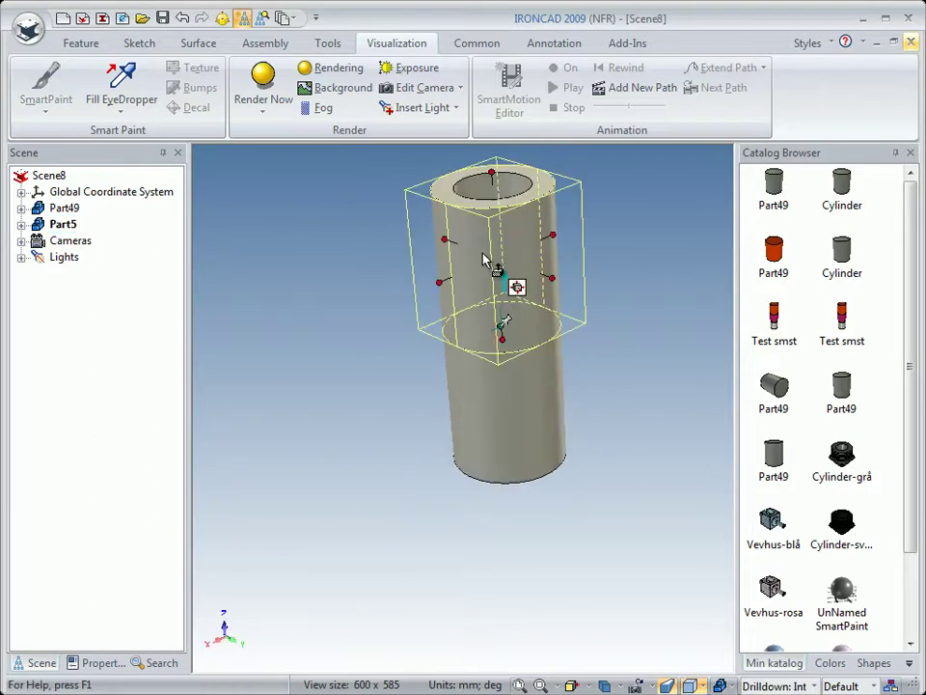
{"action": "left_click", "coordinate": [496, 300]}
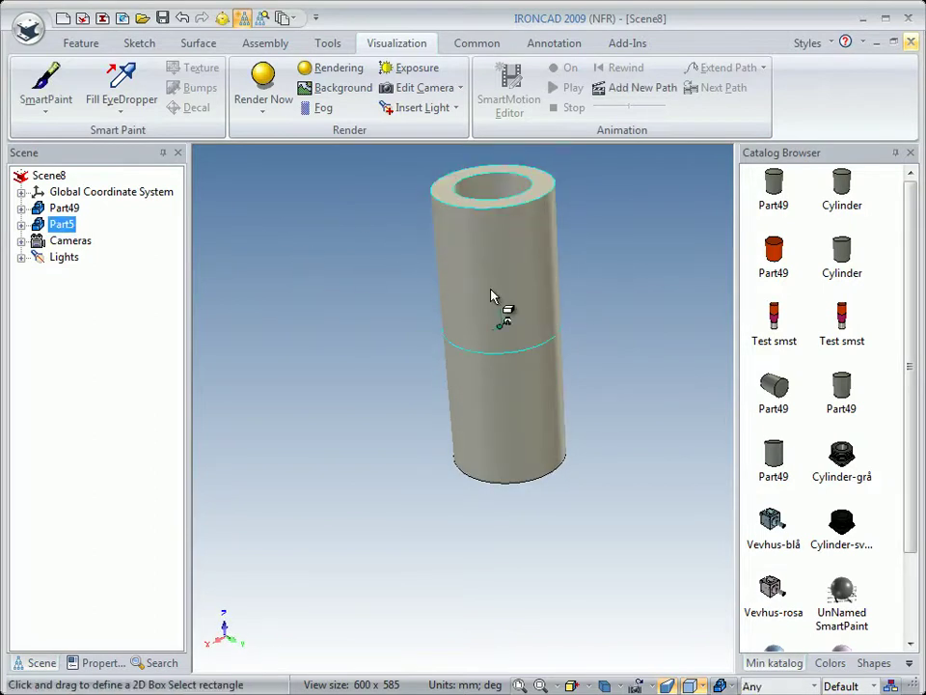
{"action": "key", "text": "Delete"}
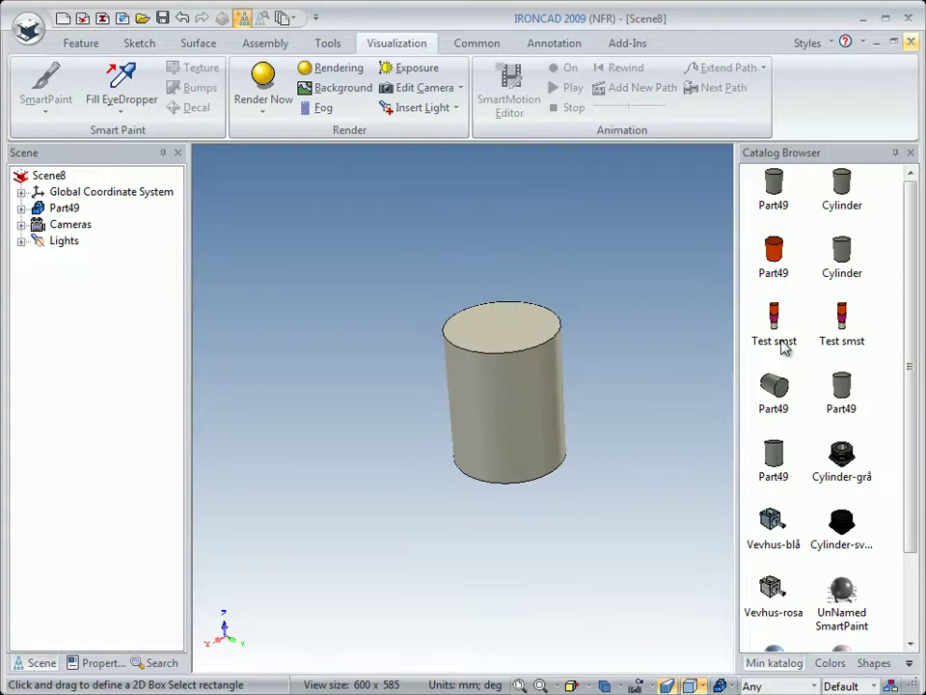